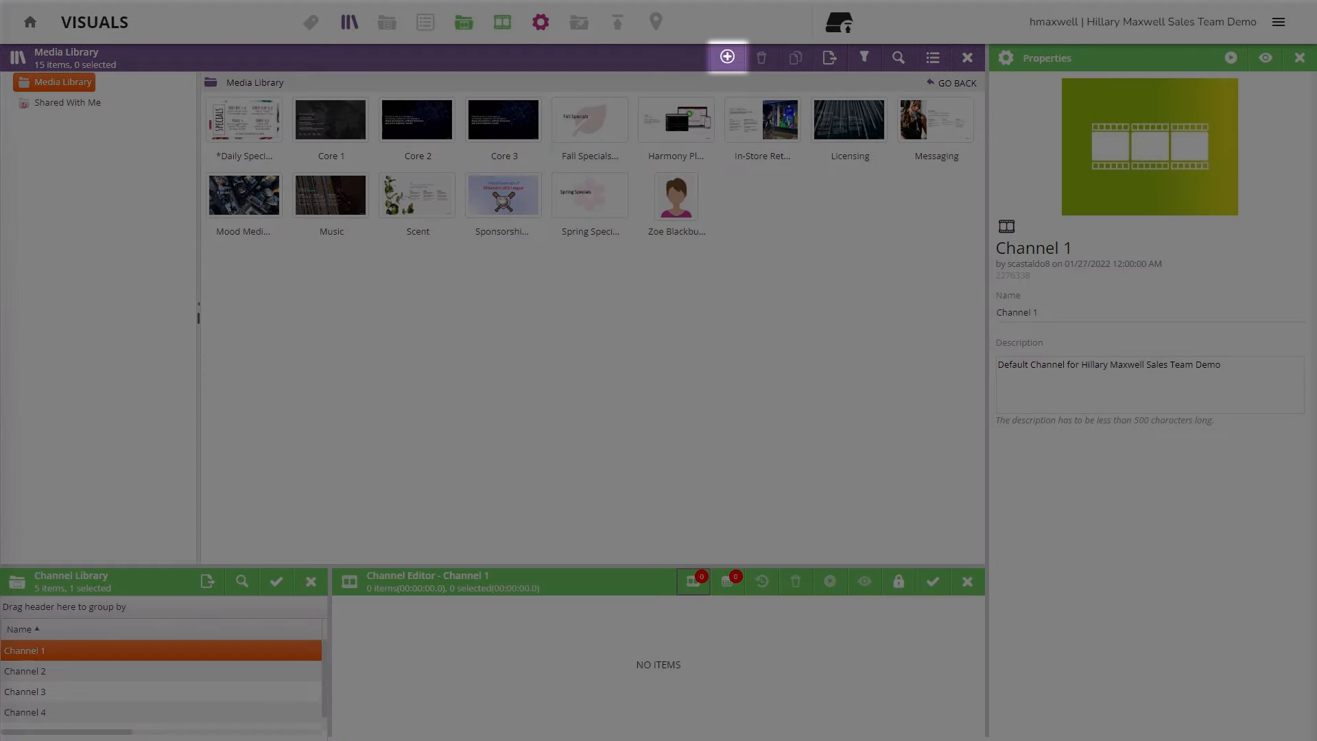
- Upload the Summer Specials and Winter Specials images together, bringing the library to 17 items
click(727, 57)
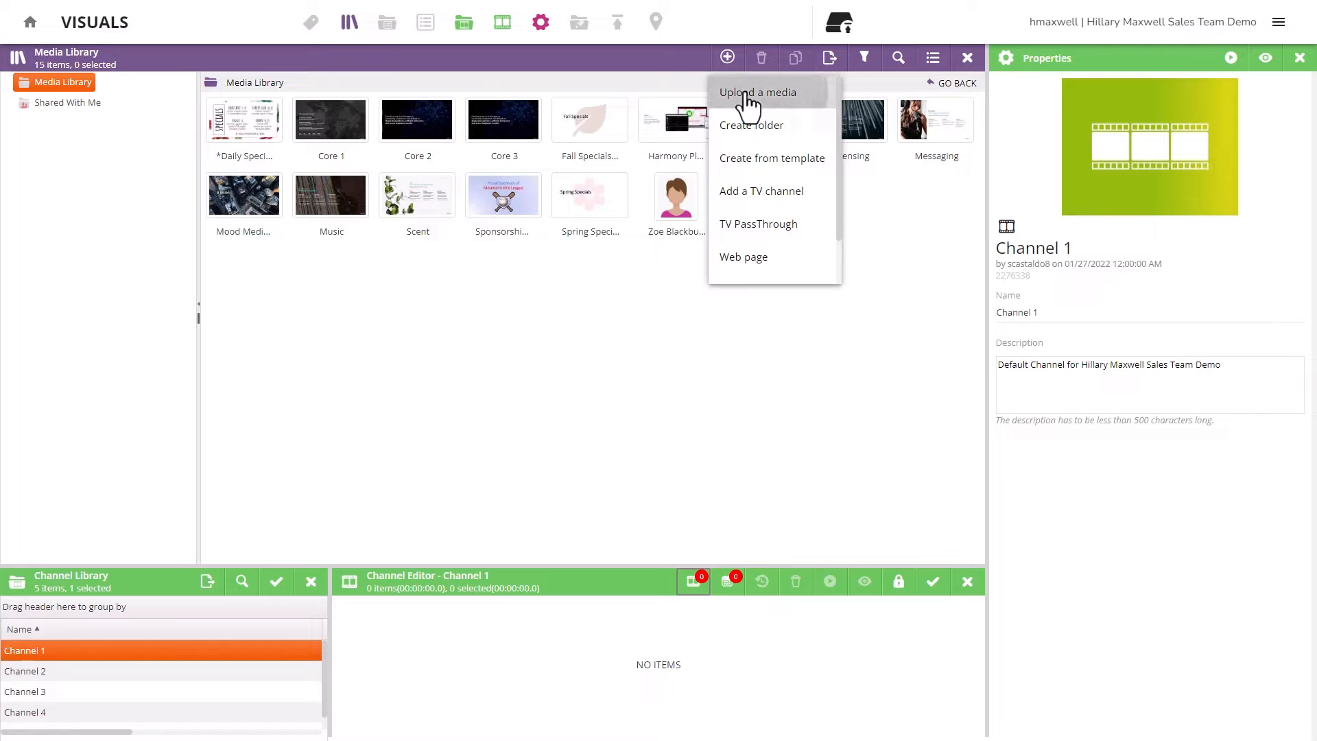
click(748, 95)
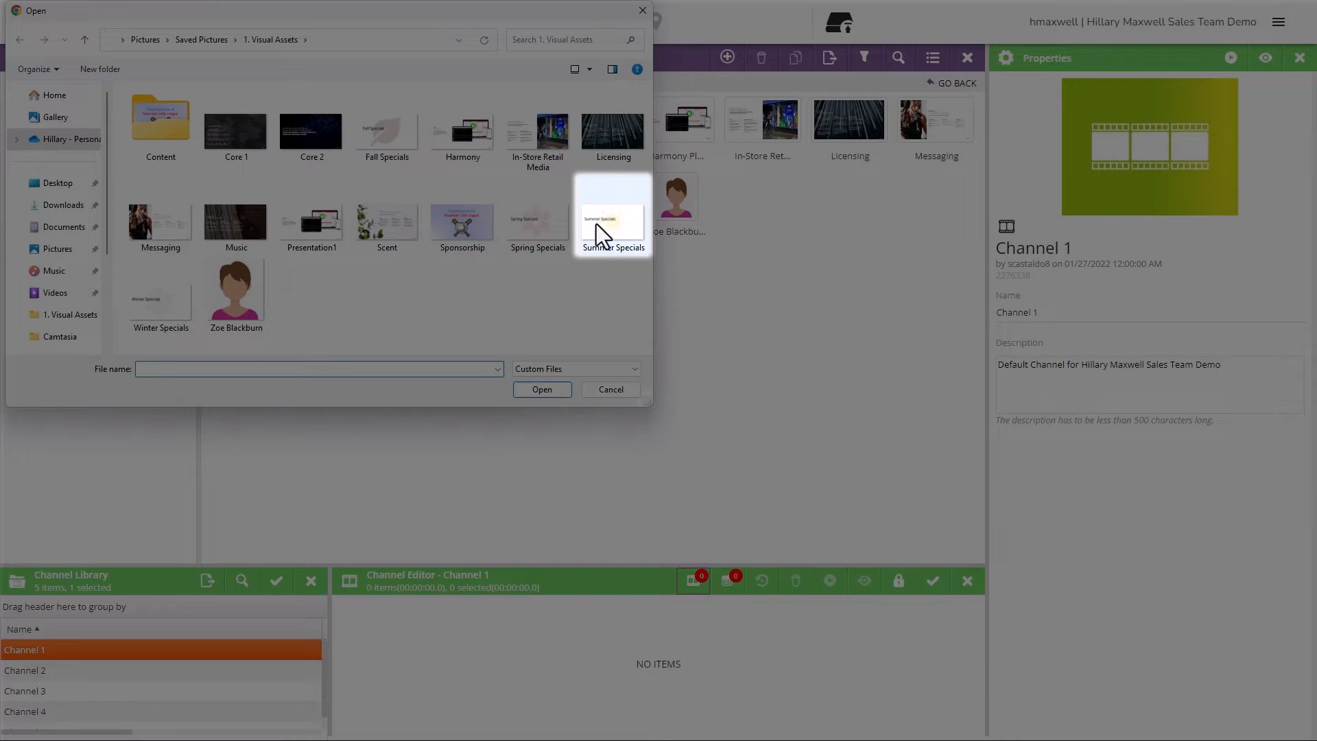
click(603, 237)
ctrl+click(171, 322)
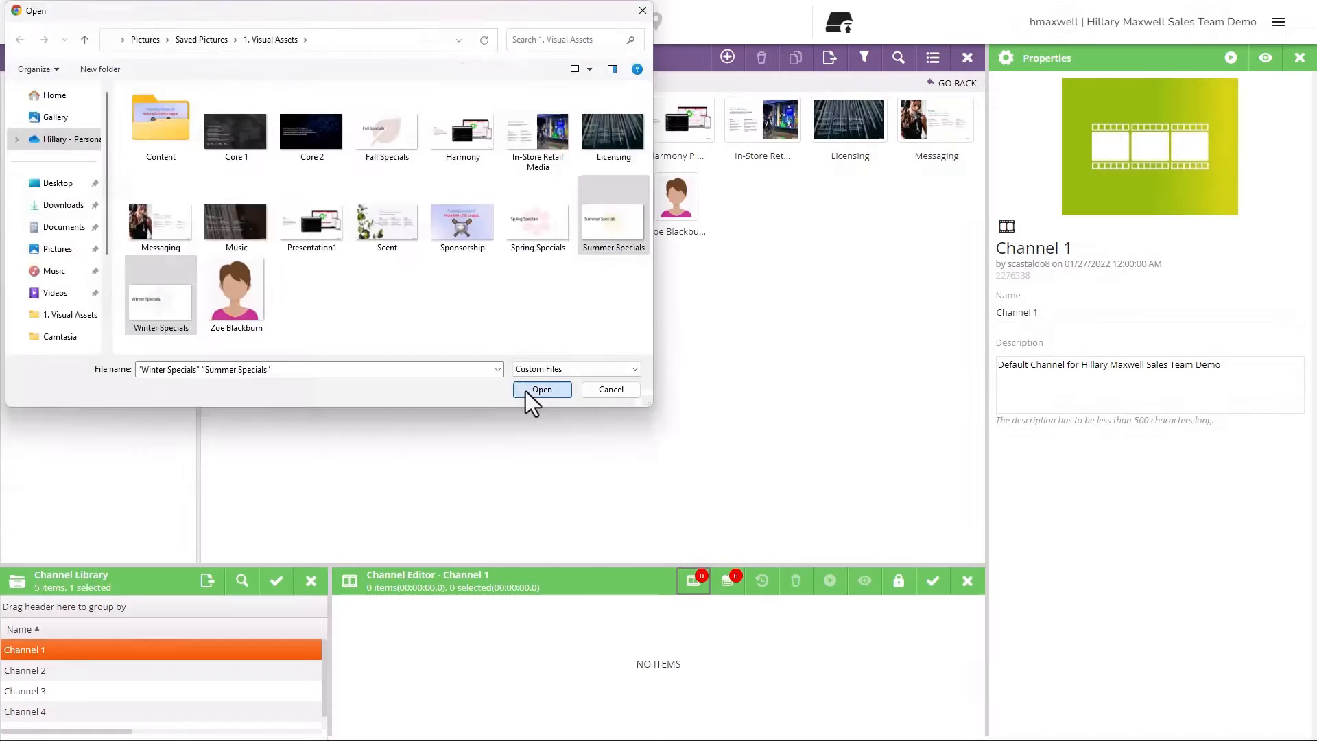
click(530, 391)
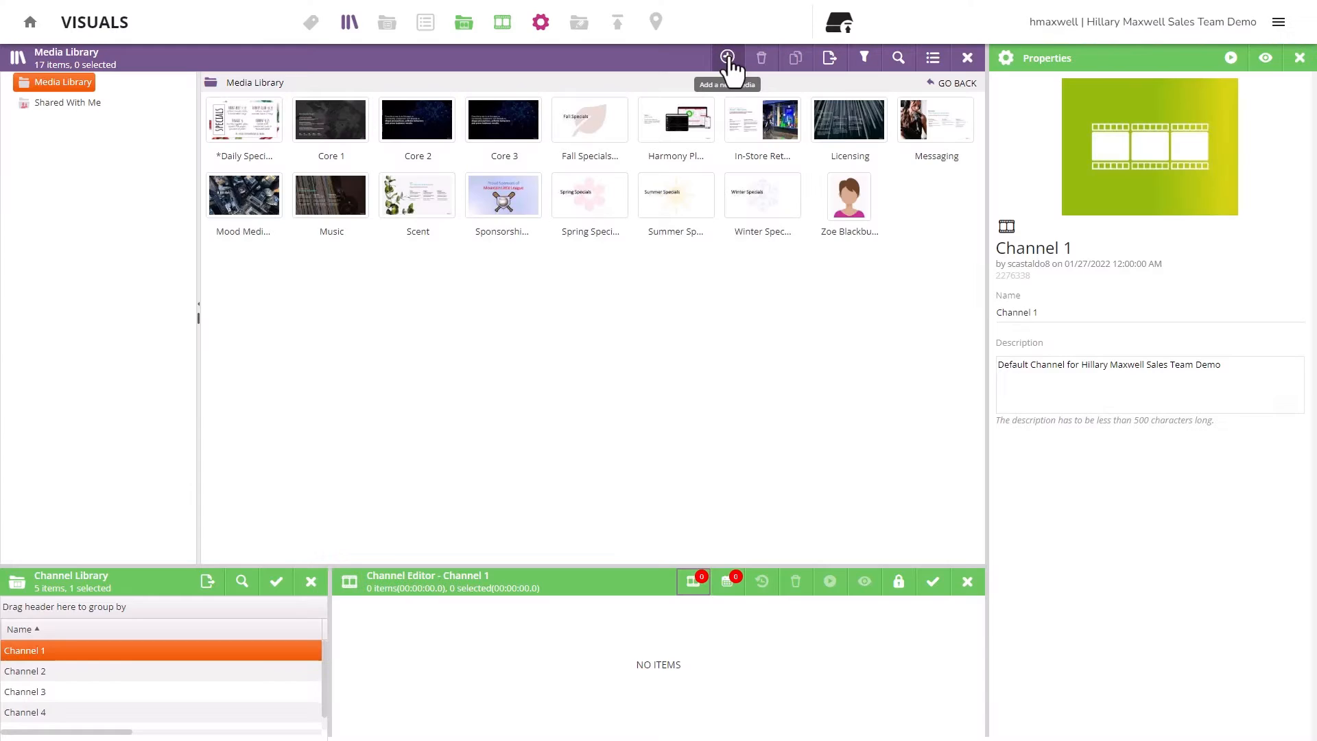
- Create an item from the first Employee template, named '2024 - *Employee of the Month Full Landscape 3'
click(728, 58)
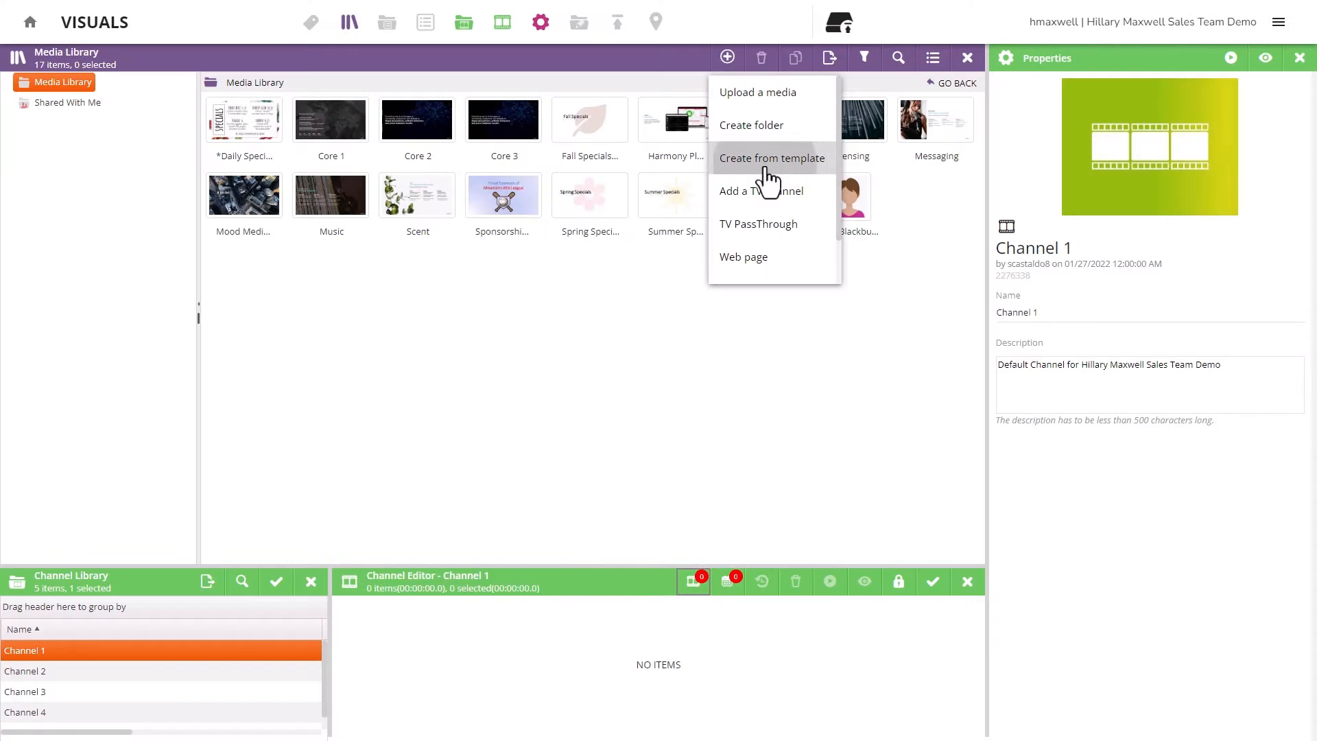
click(767, 168)
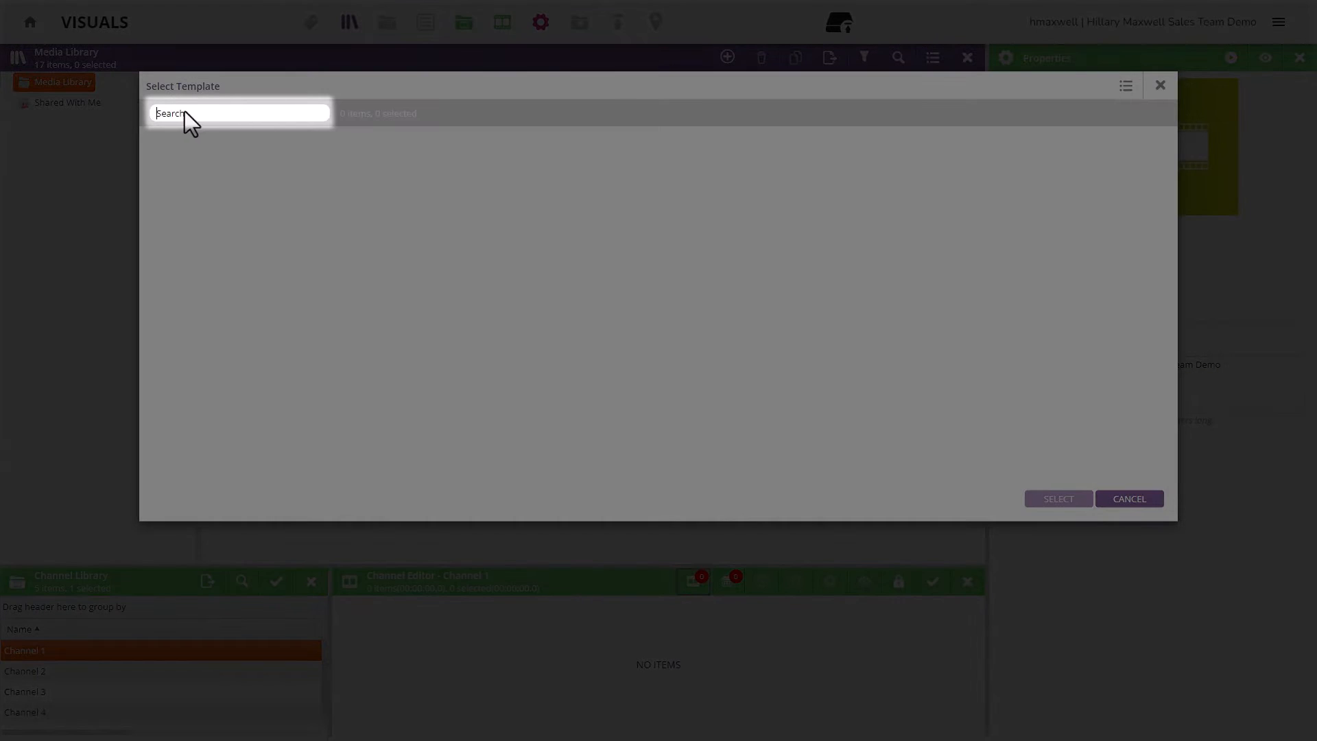
text(Empl)
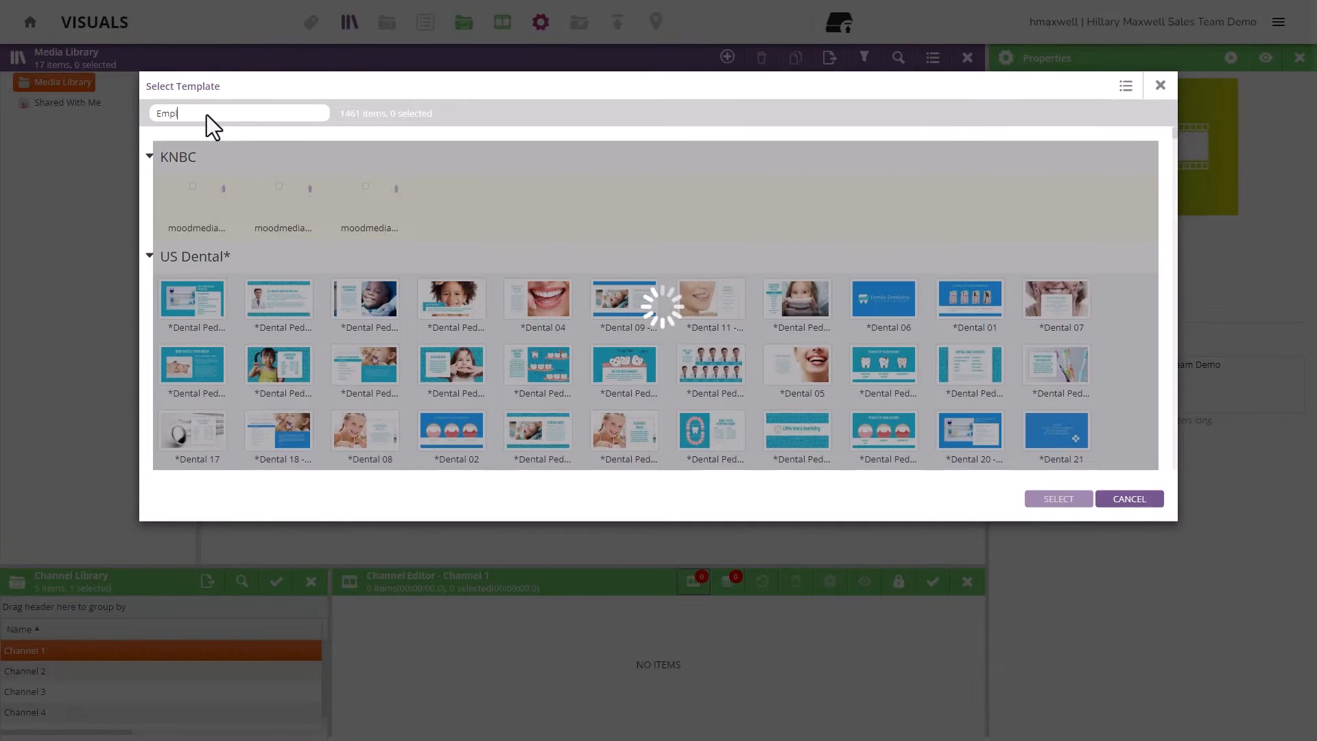
text(oyee)
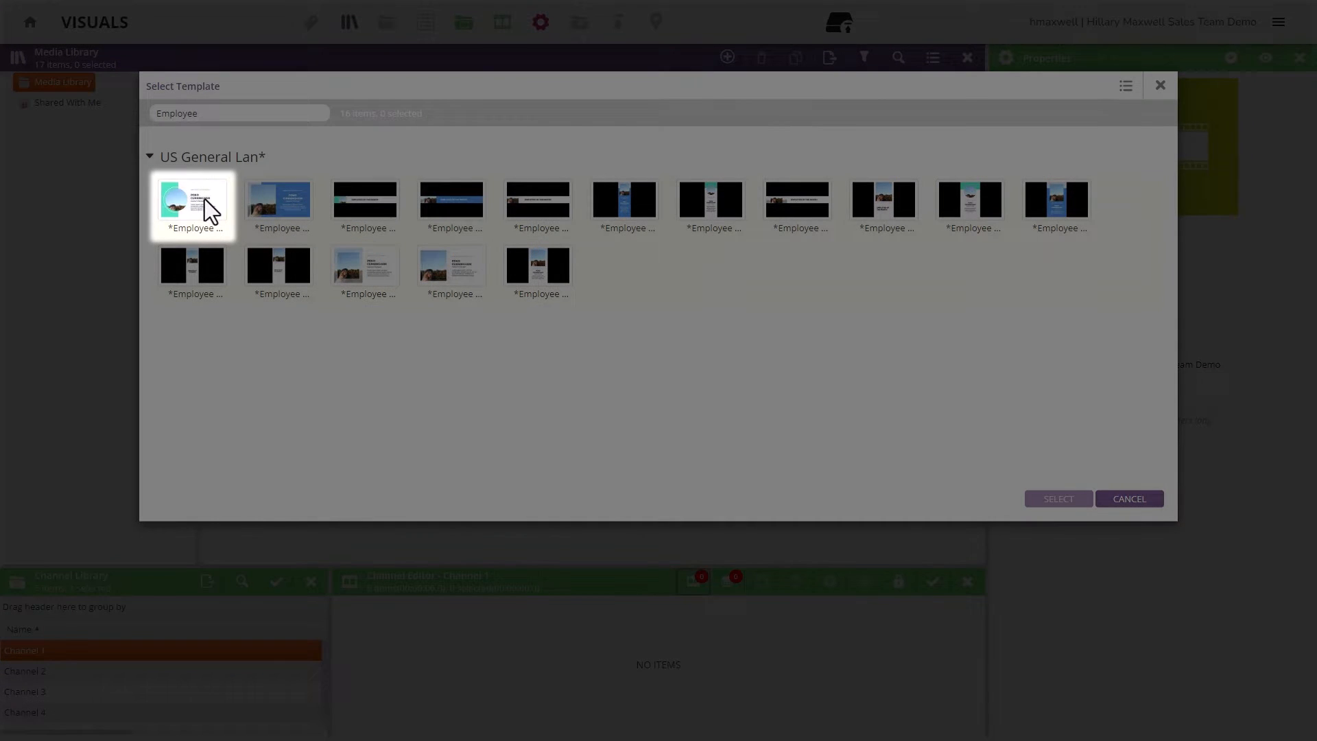
click(205, 199)
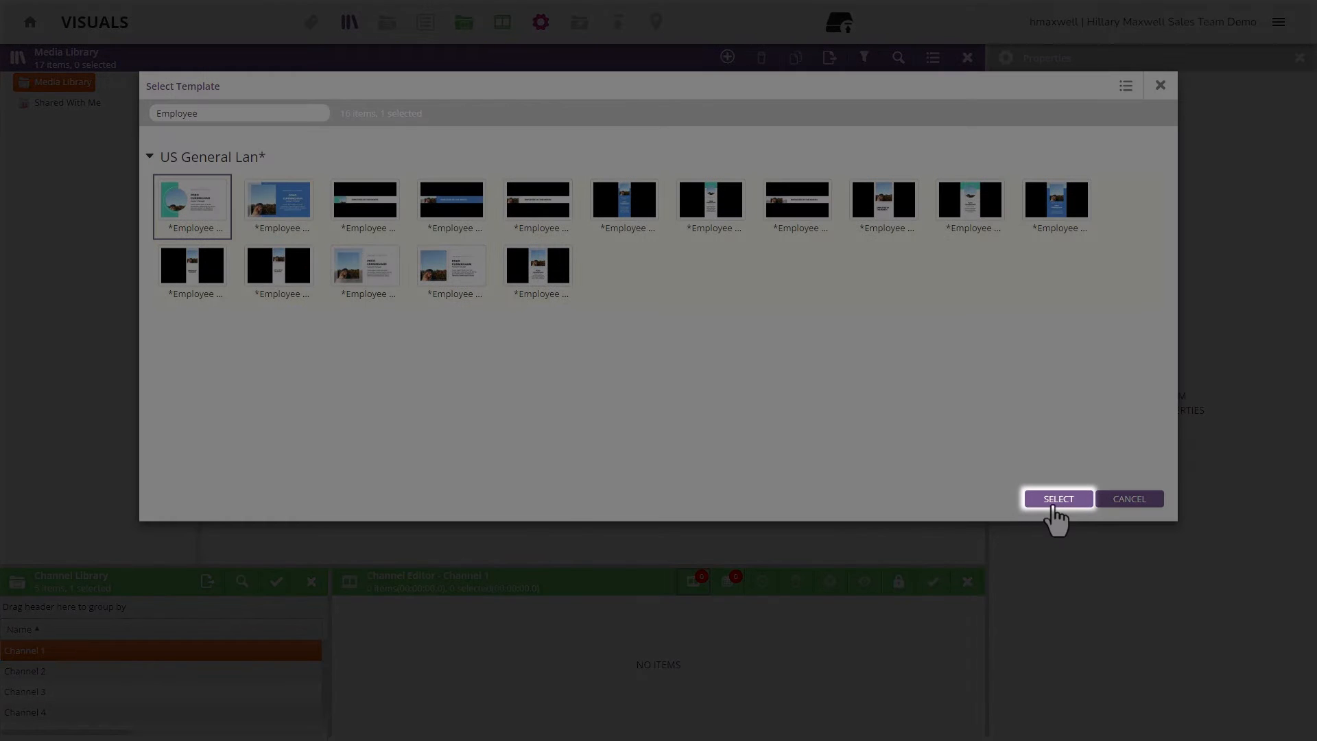
click(1051, 500)
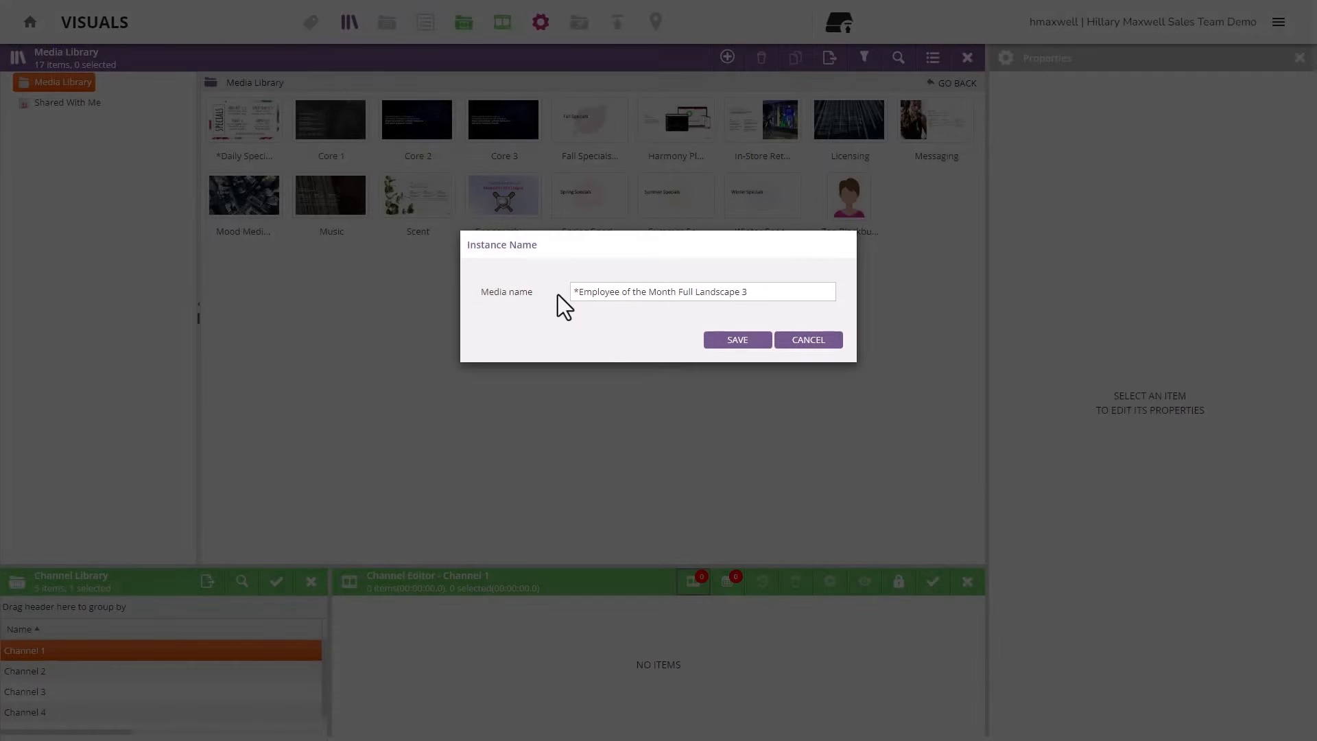
text(2024 -)
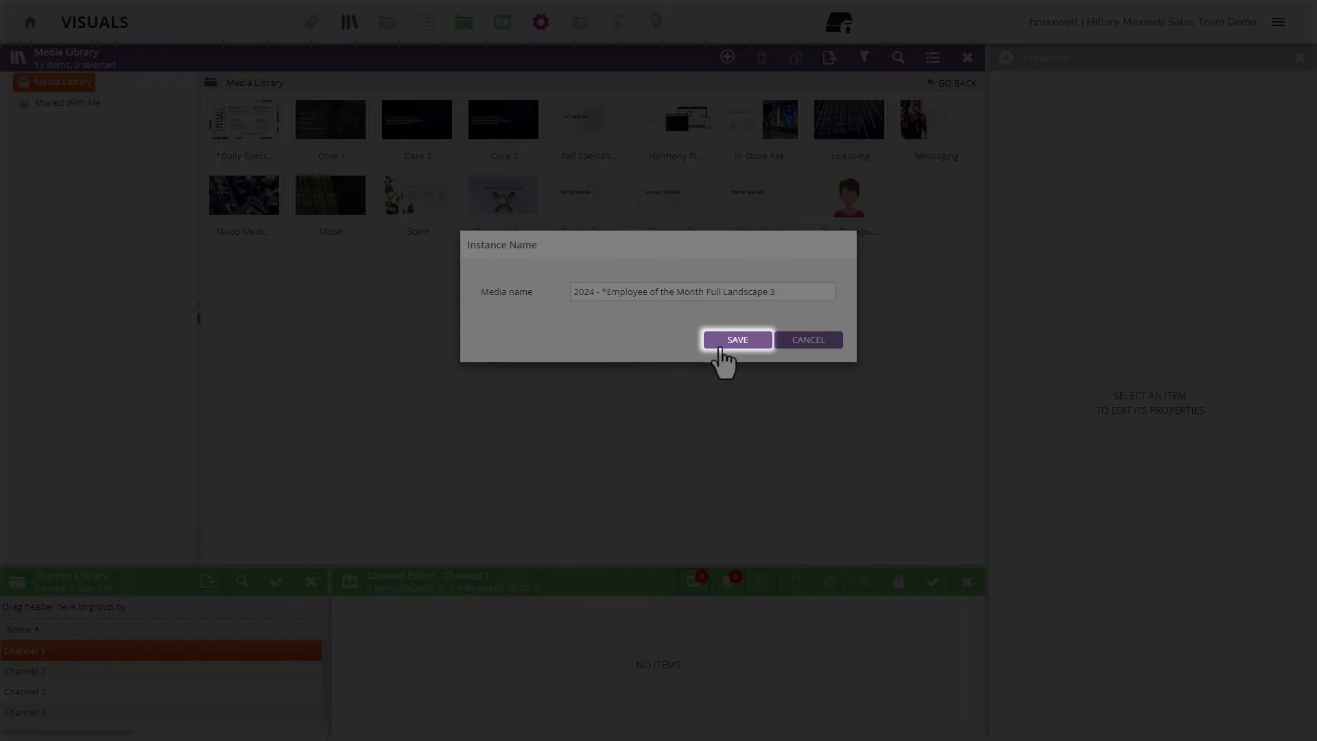
click(719, 348)
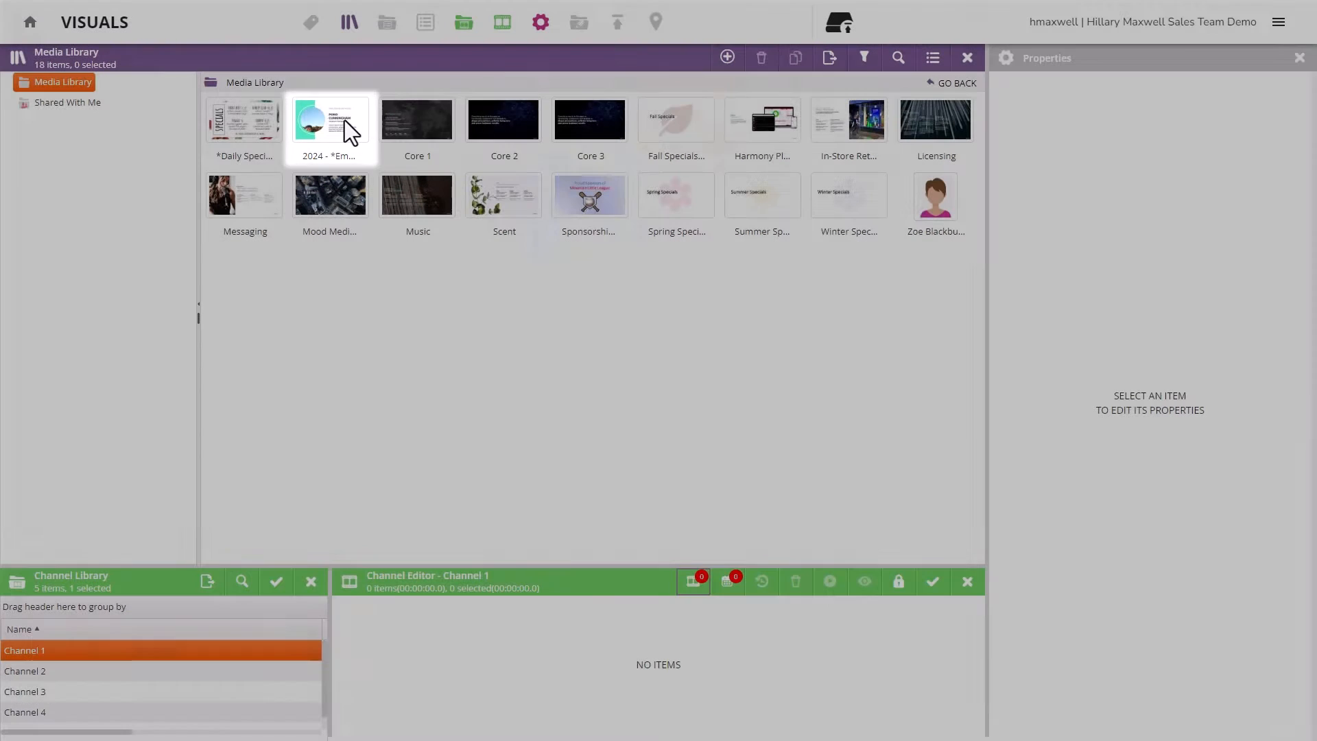
- Remove the template item's current Employee Image and pick the cartoon portrait in Select a Media
click(350, 132)
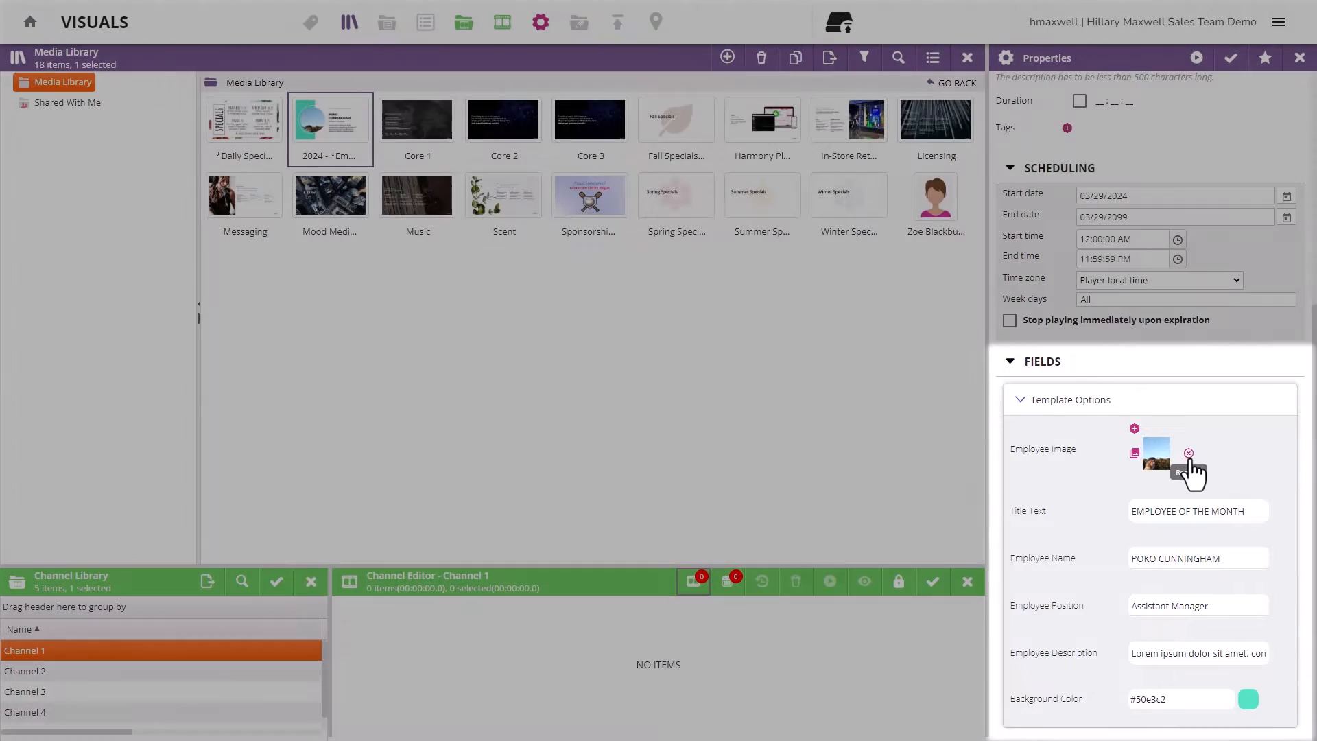
click(1192, 472)
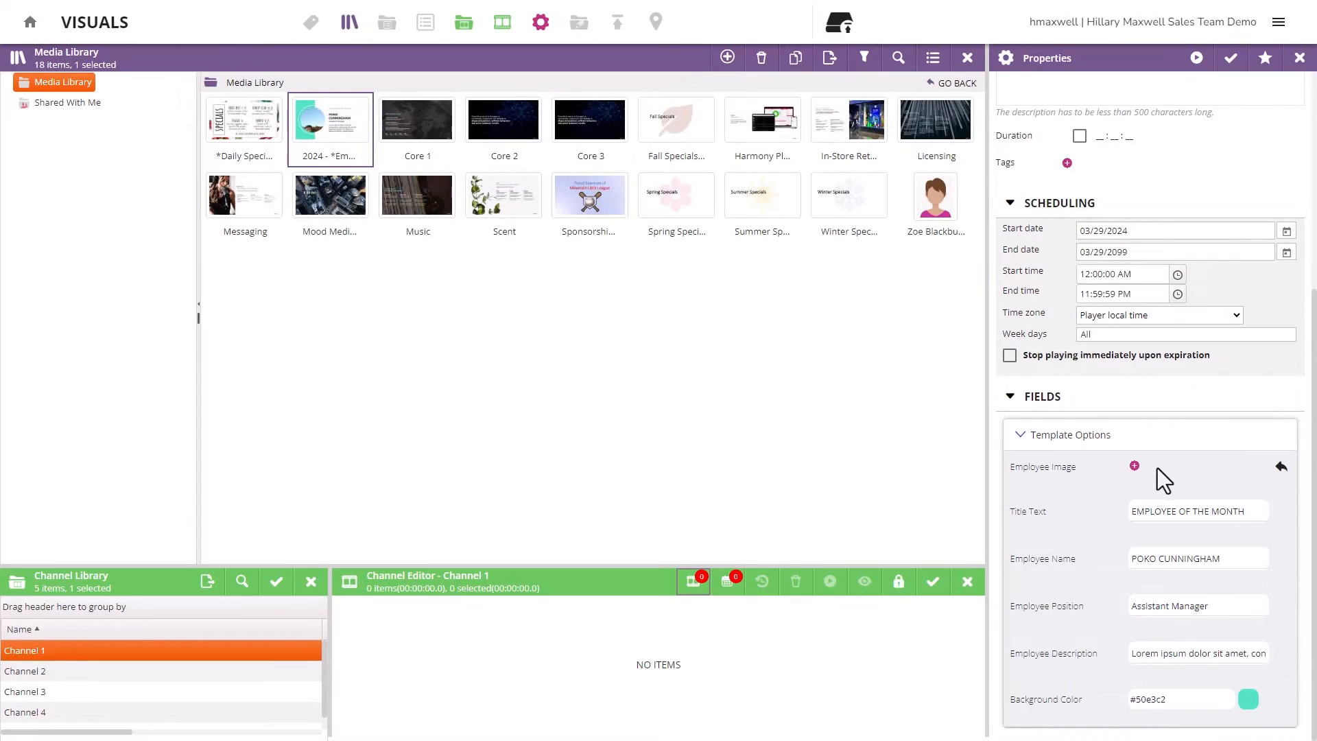
click(1134, 466)
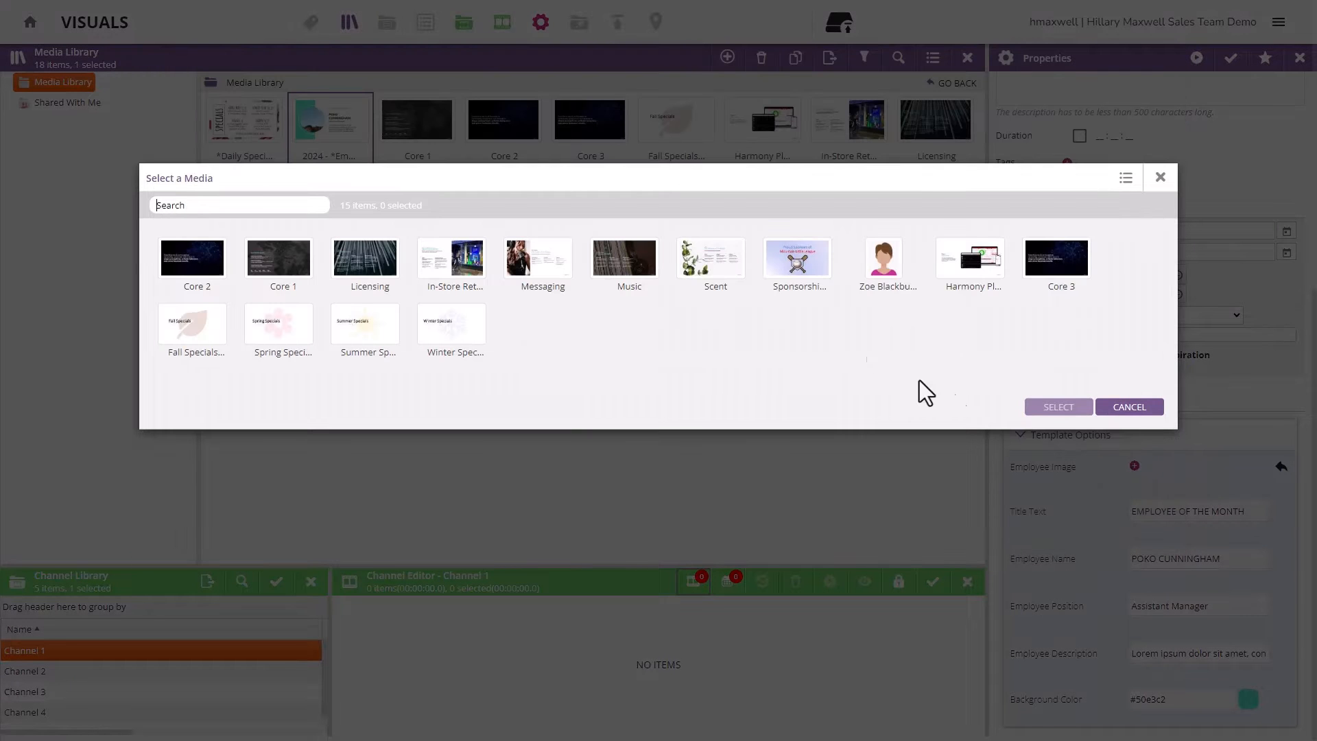
click(889, 280)
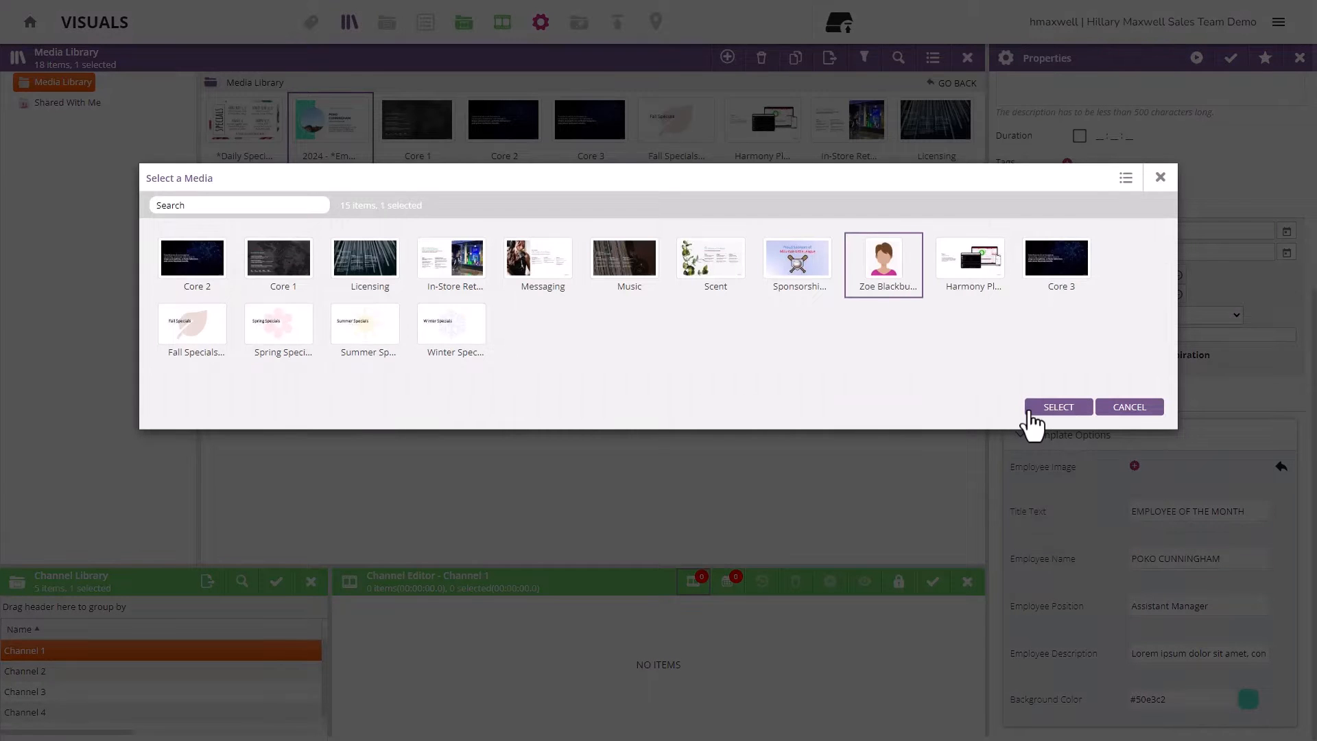
click(1030, 410)
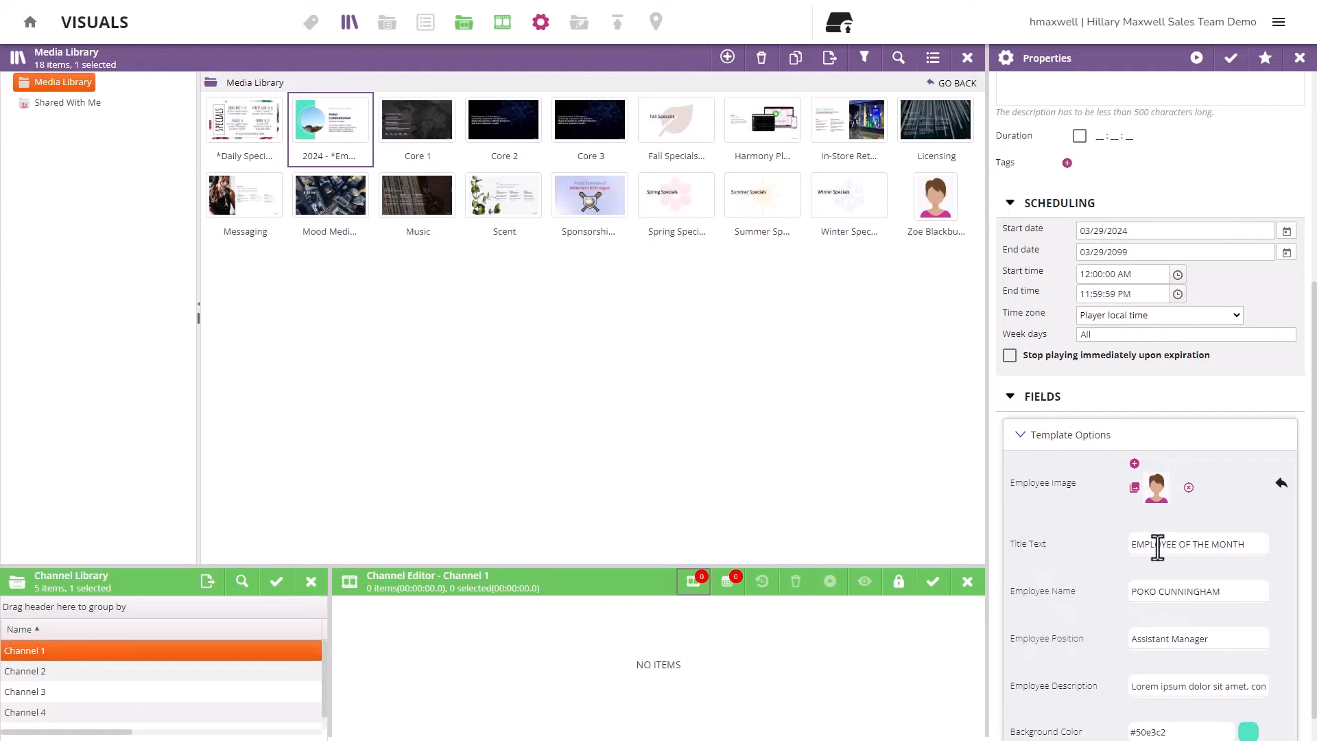
- Set the title to APRIL EMPLOYEE OF THE MONTH, the employee's name, Regional Manager and a congratulations description
click(1136, 545)
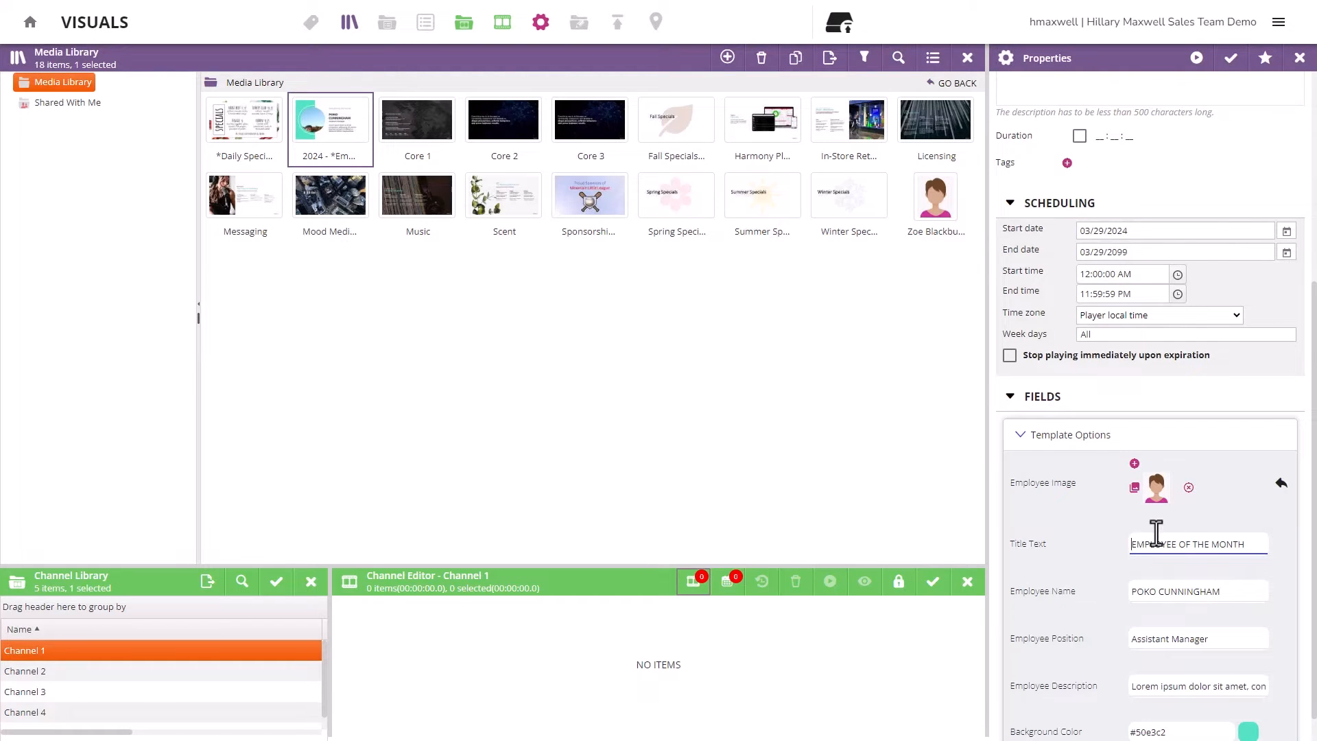
text(APRIL)
drag(1229, 594, 1126, 590)
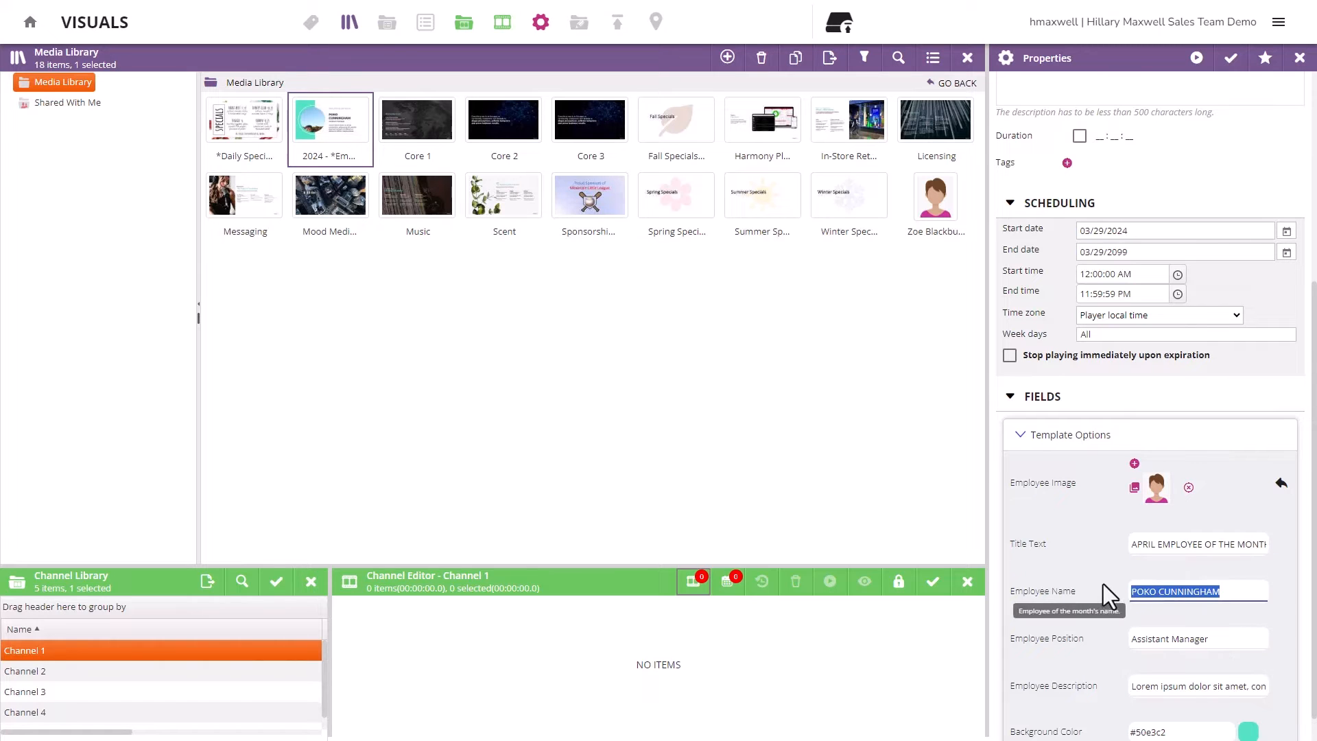
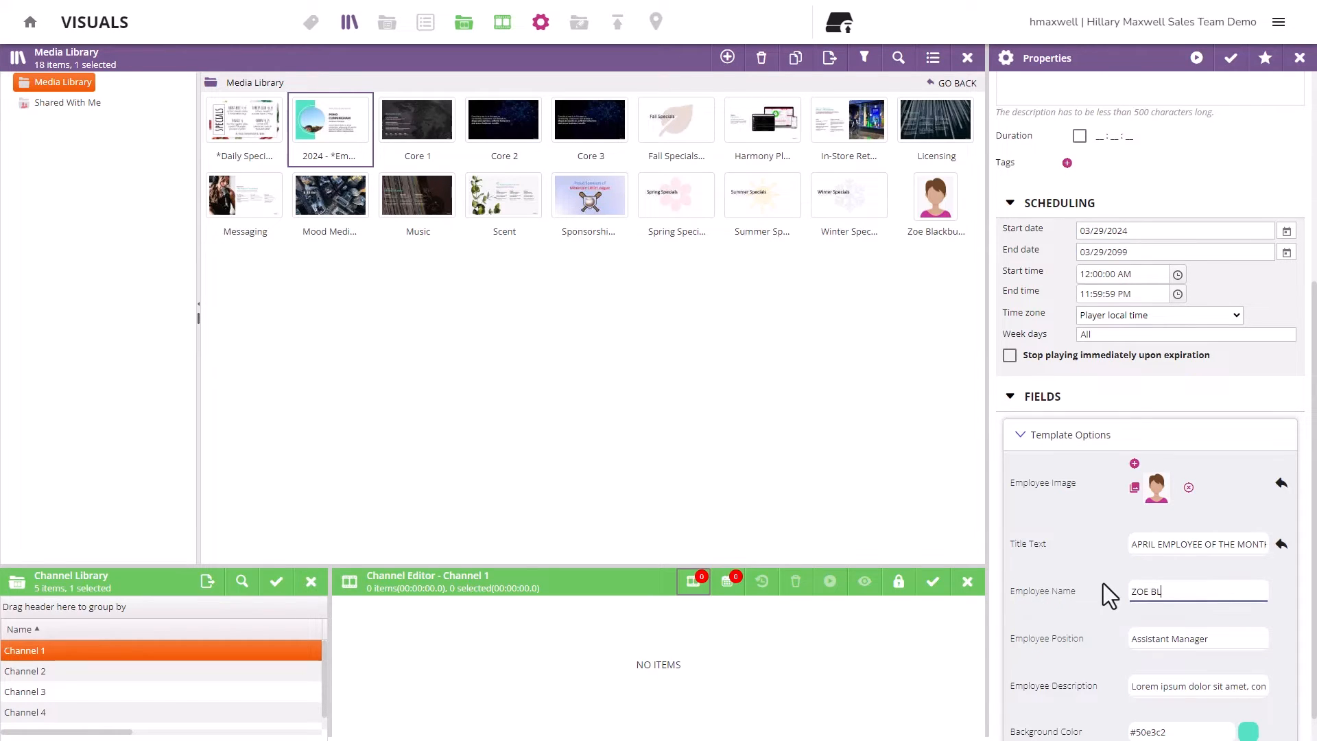
double_click(1148, 645)
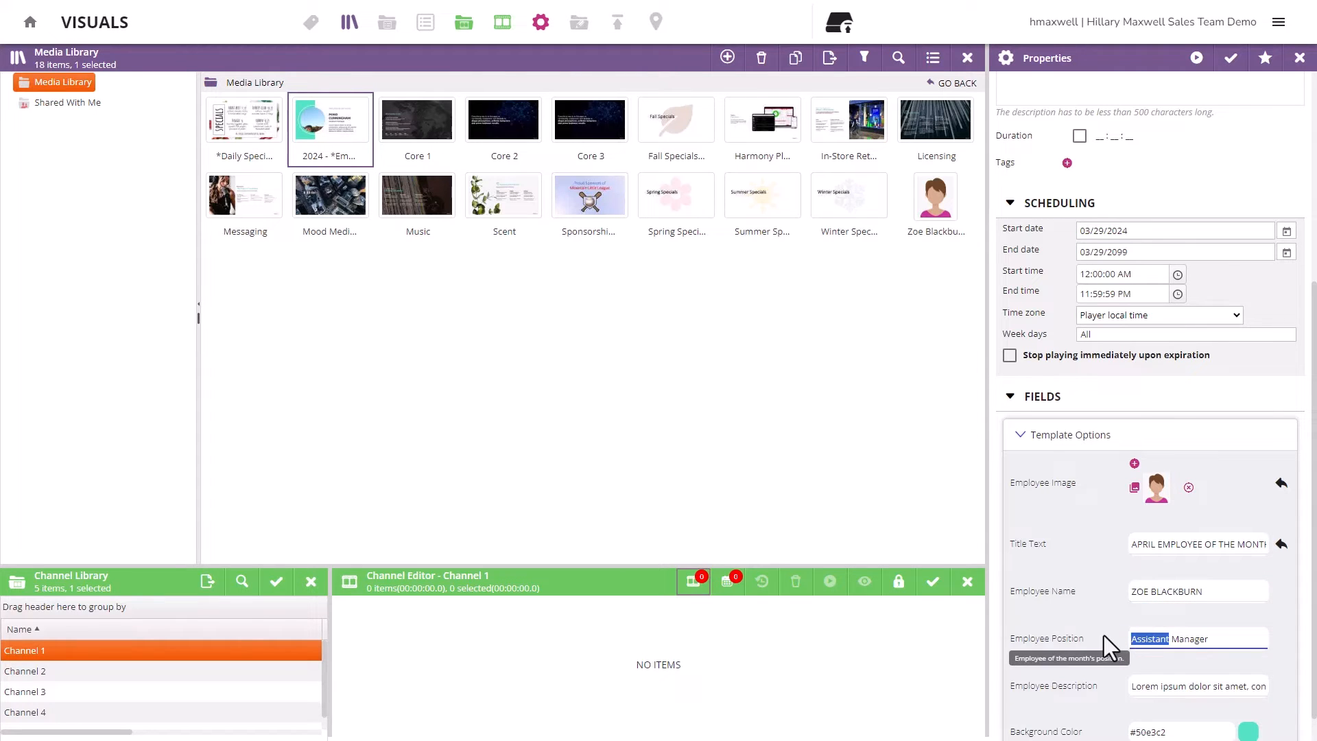
text(Regional)
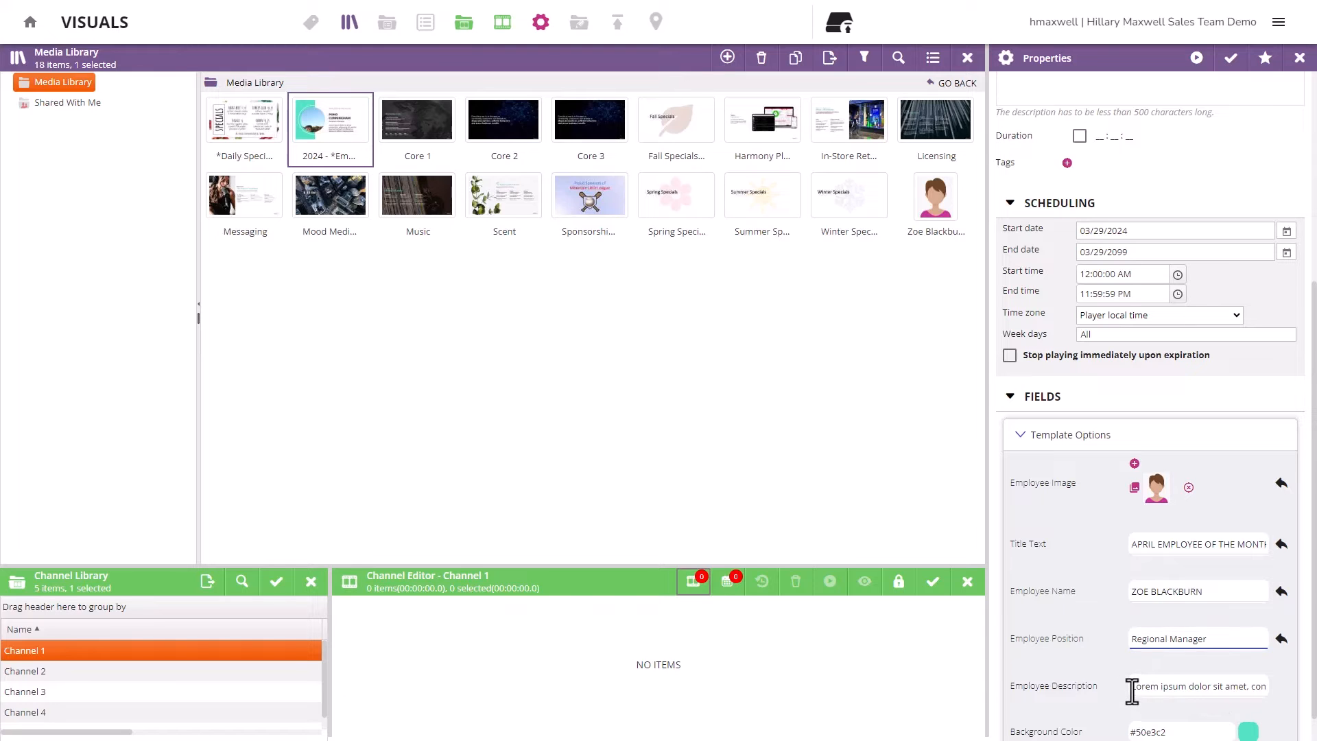
triple_click(1134, 688)
key(ctrl+v)
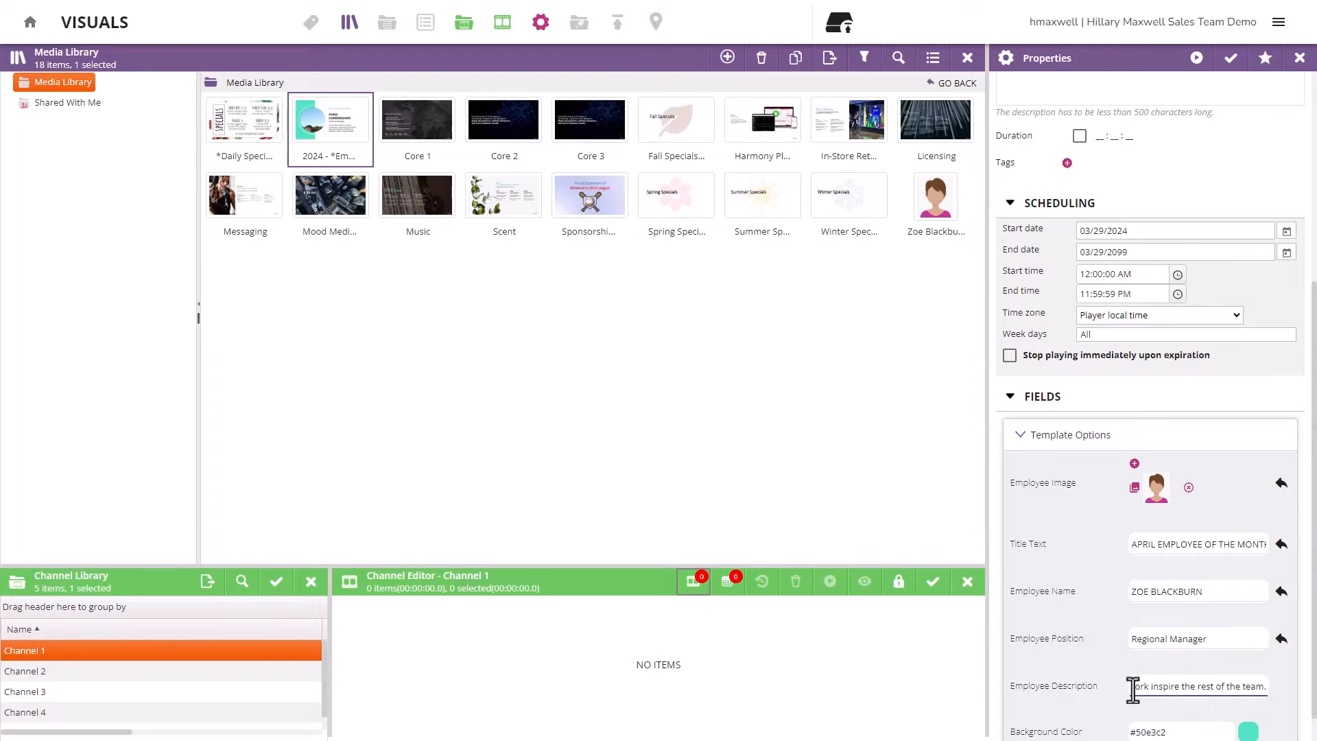
- Set the template's Background Color to deep blue #173ebc
scroll(1132, 693, down, 1)
click(1249, 700)
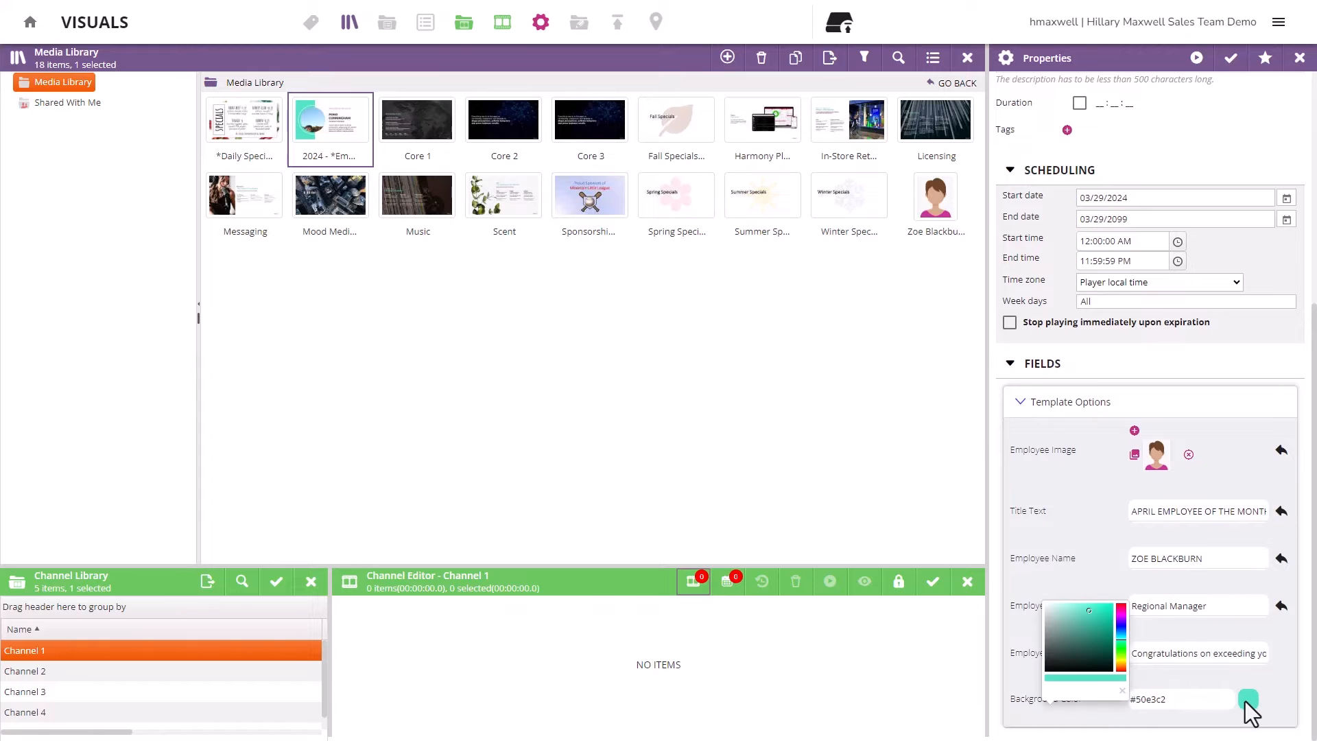
click(1122, 629)
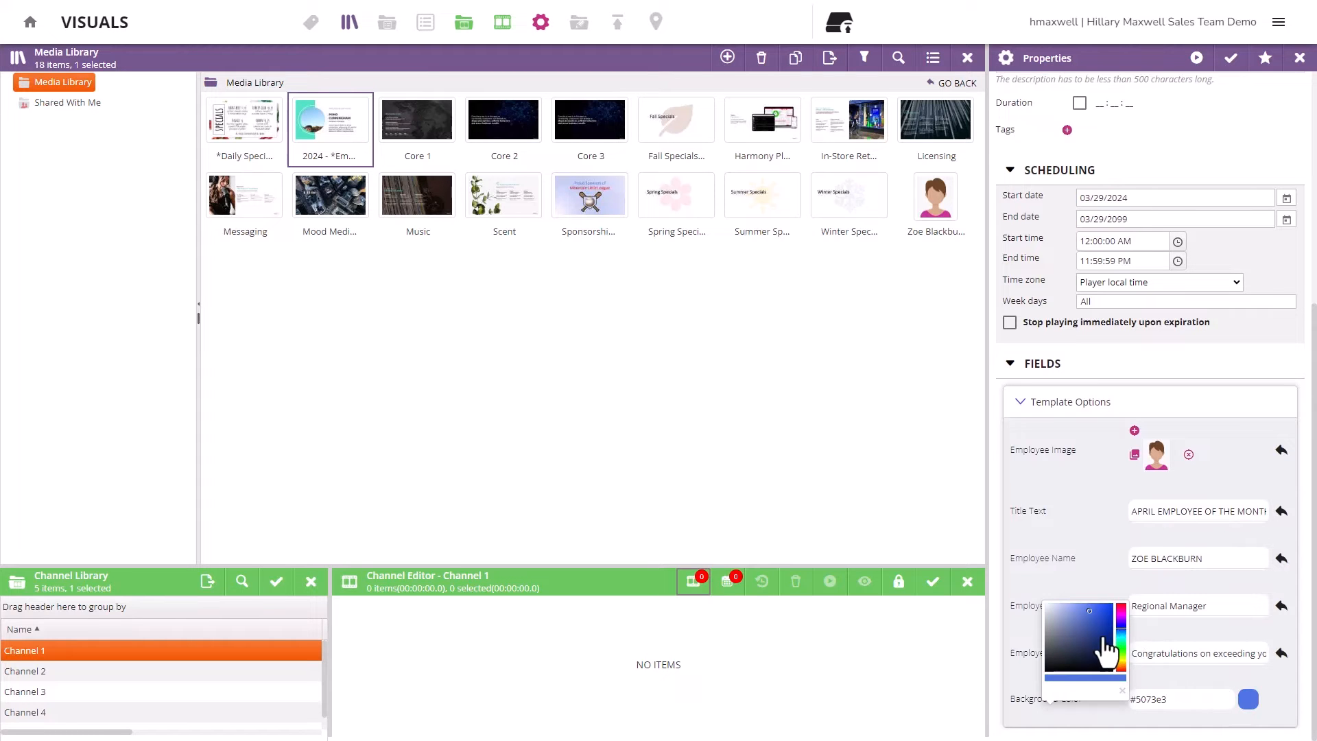
click(1106, 621)
click(1155, 682)
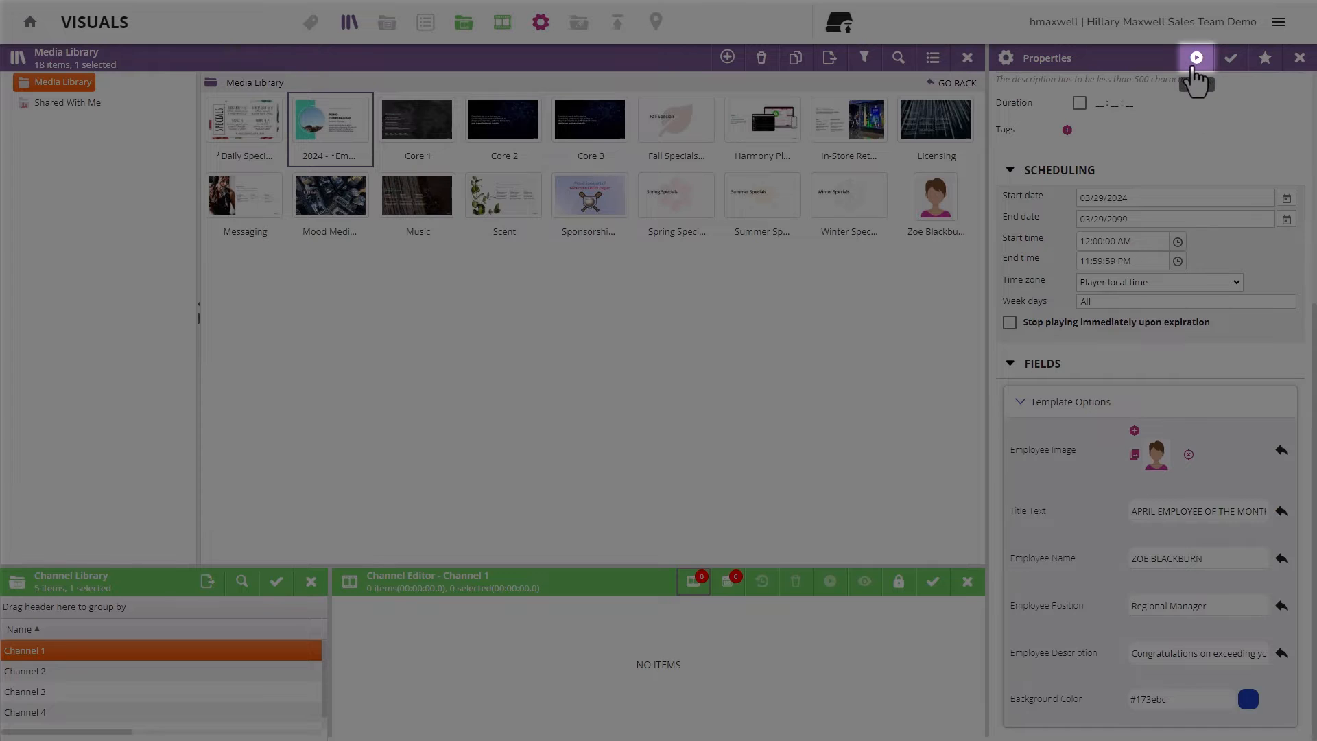
click(1194, 63)
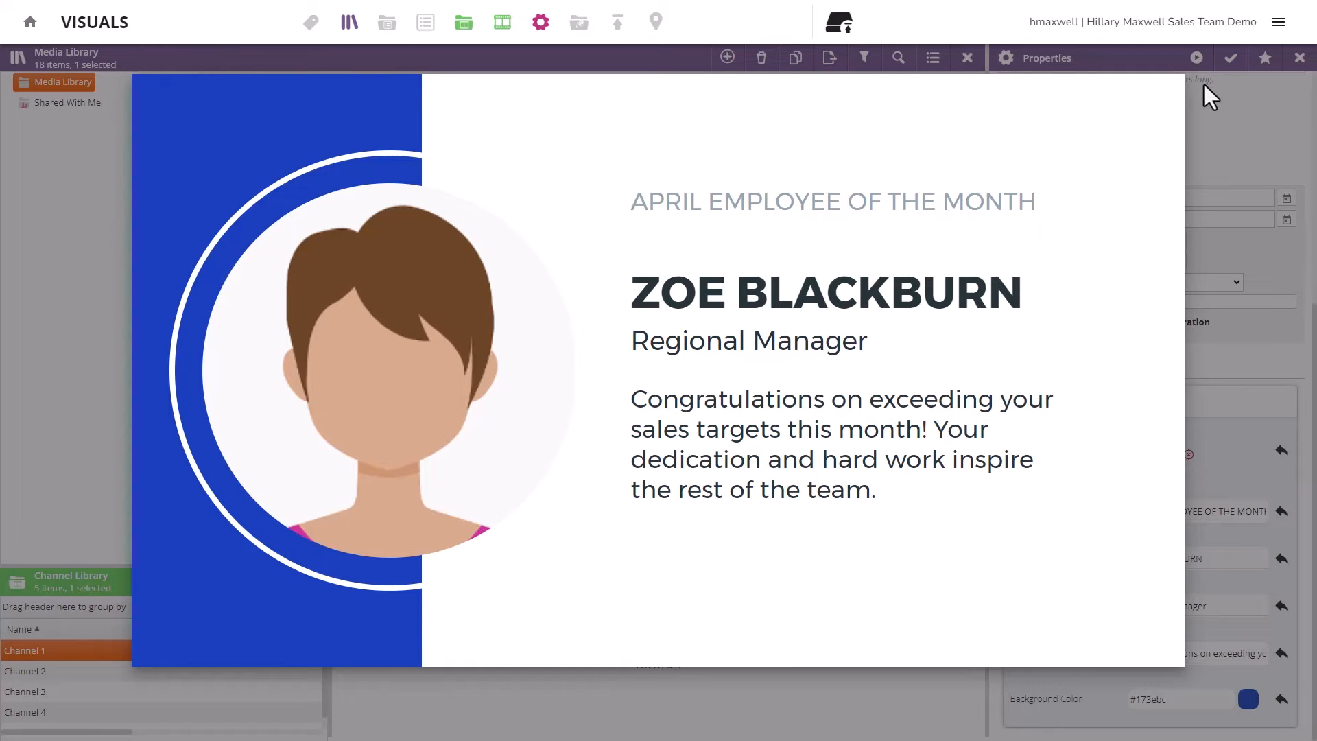
click(1204, 83)
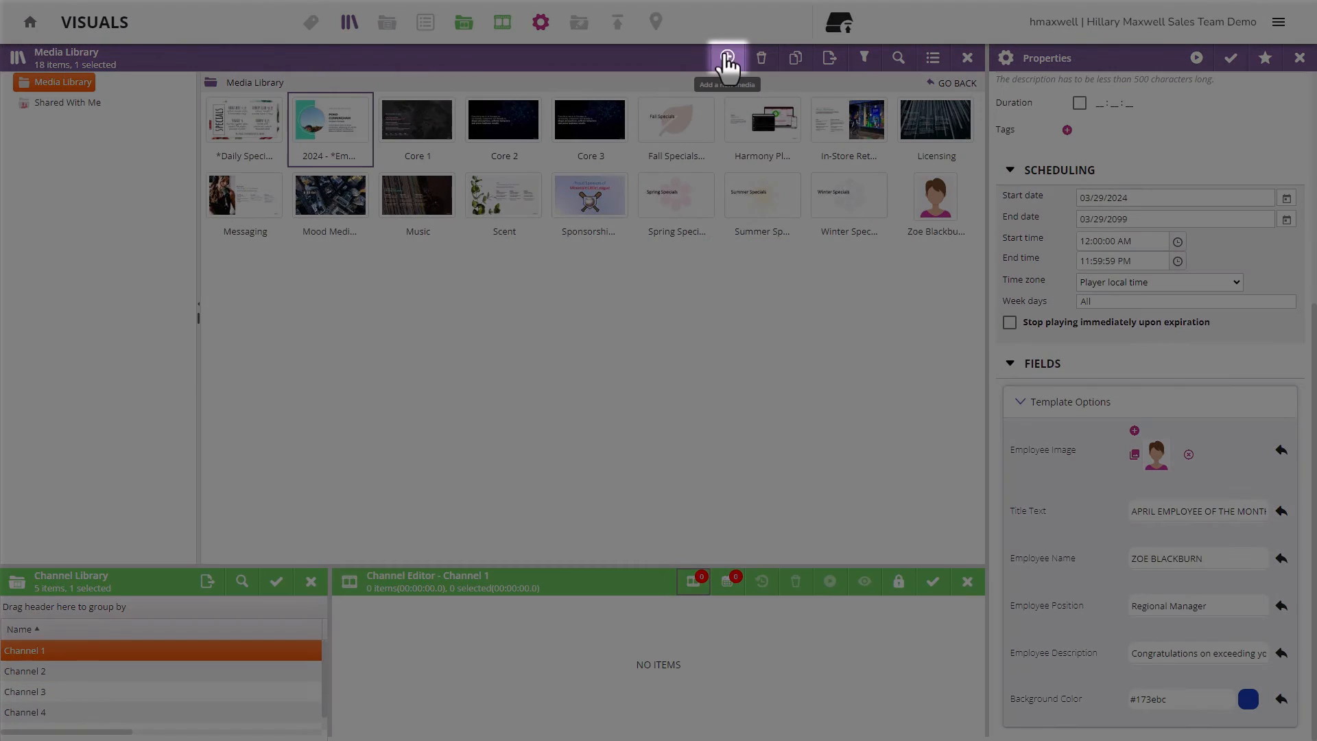
- Add a folder named 'Seasonal Specials' to the Media Library
click(727, 58)
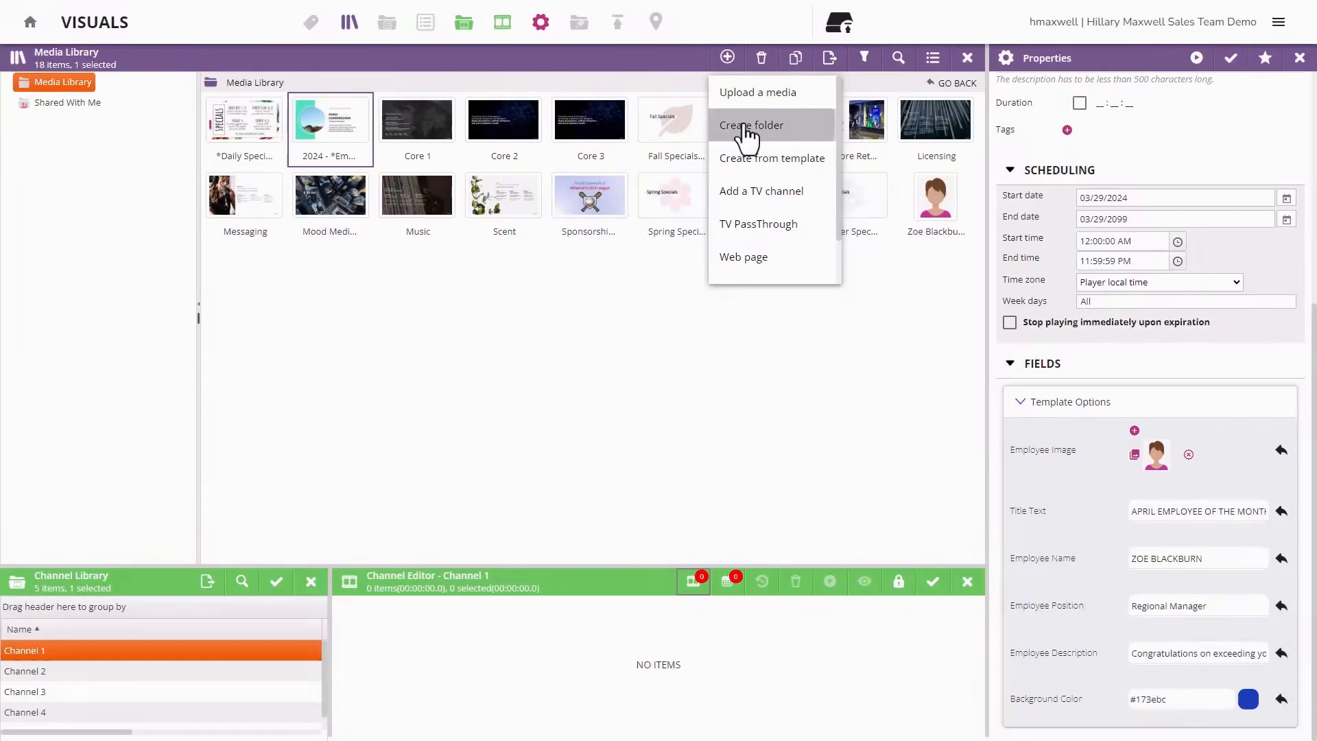
click(746, 129)
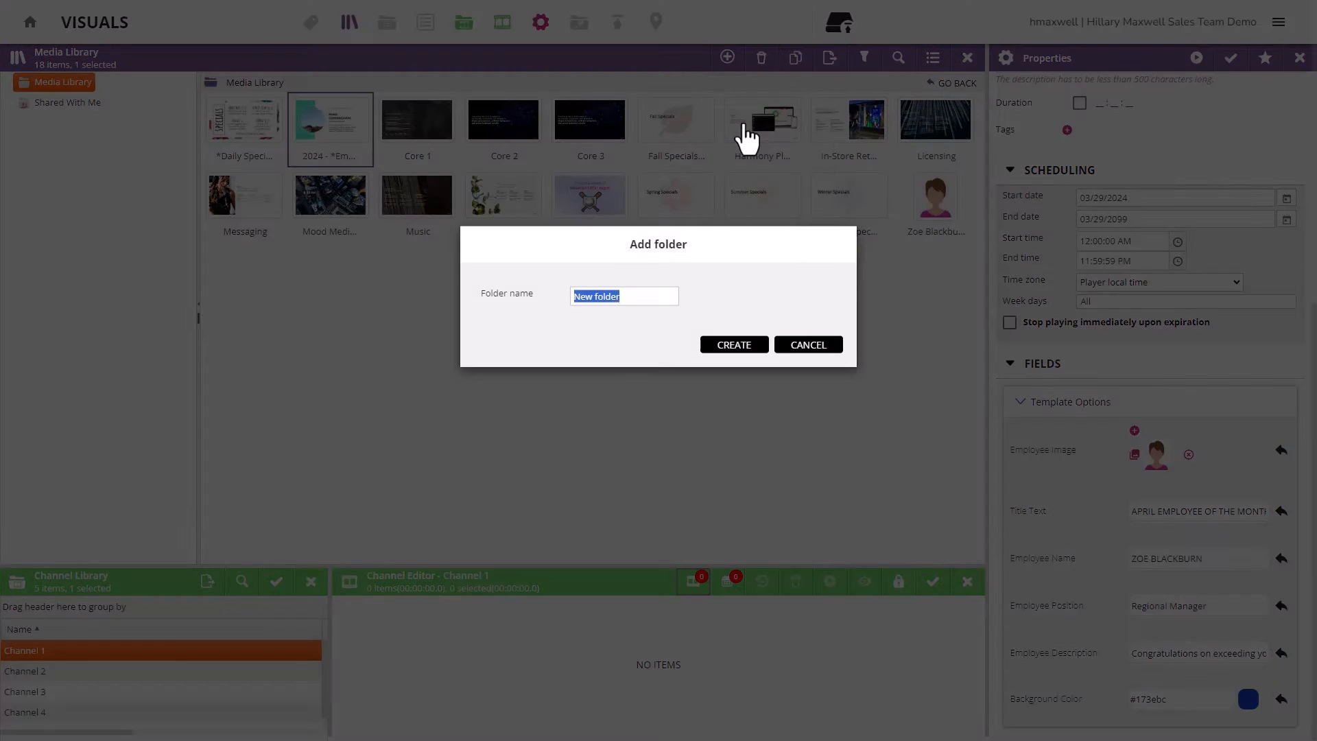
text(Seasonal )
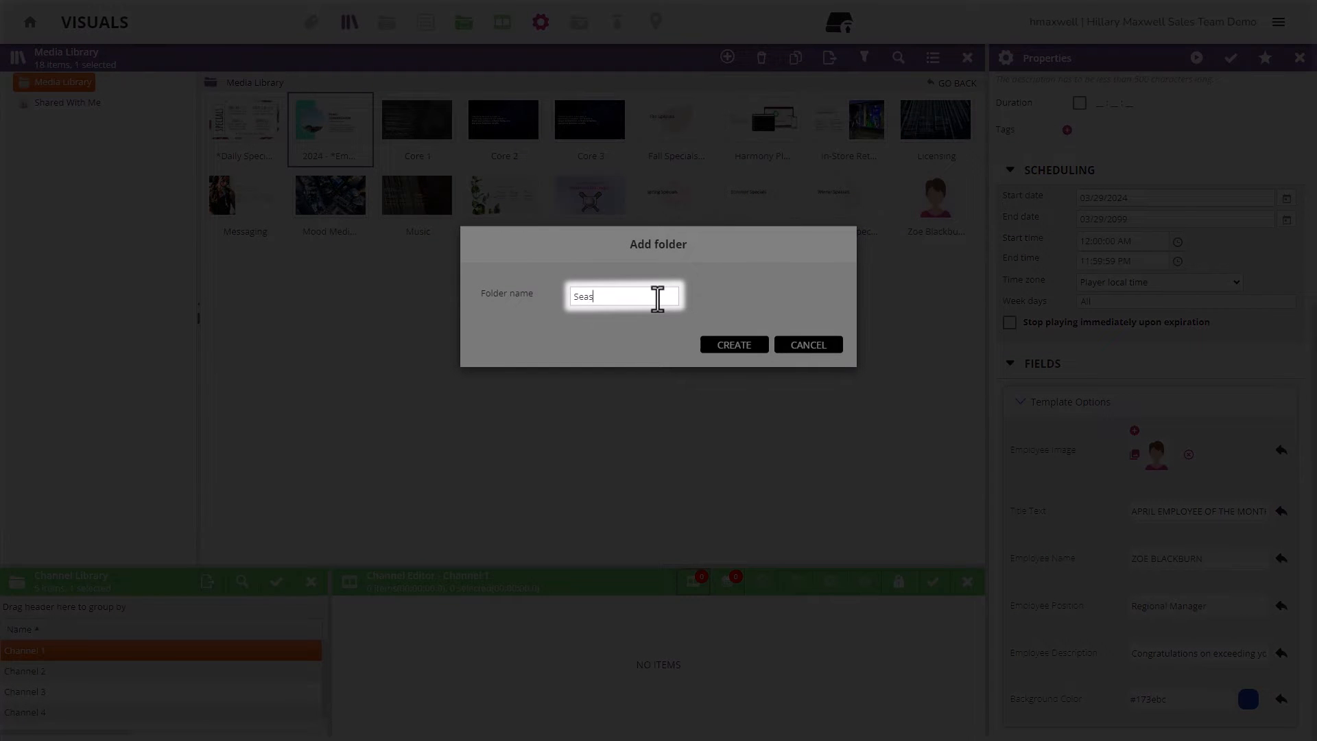
text(Specials)
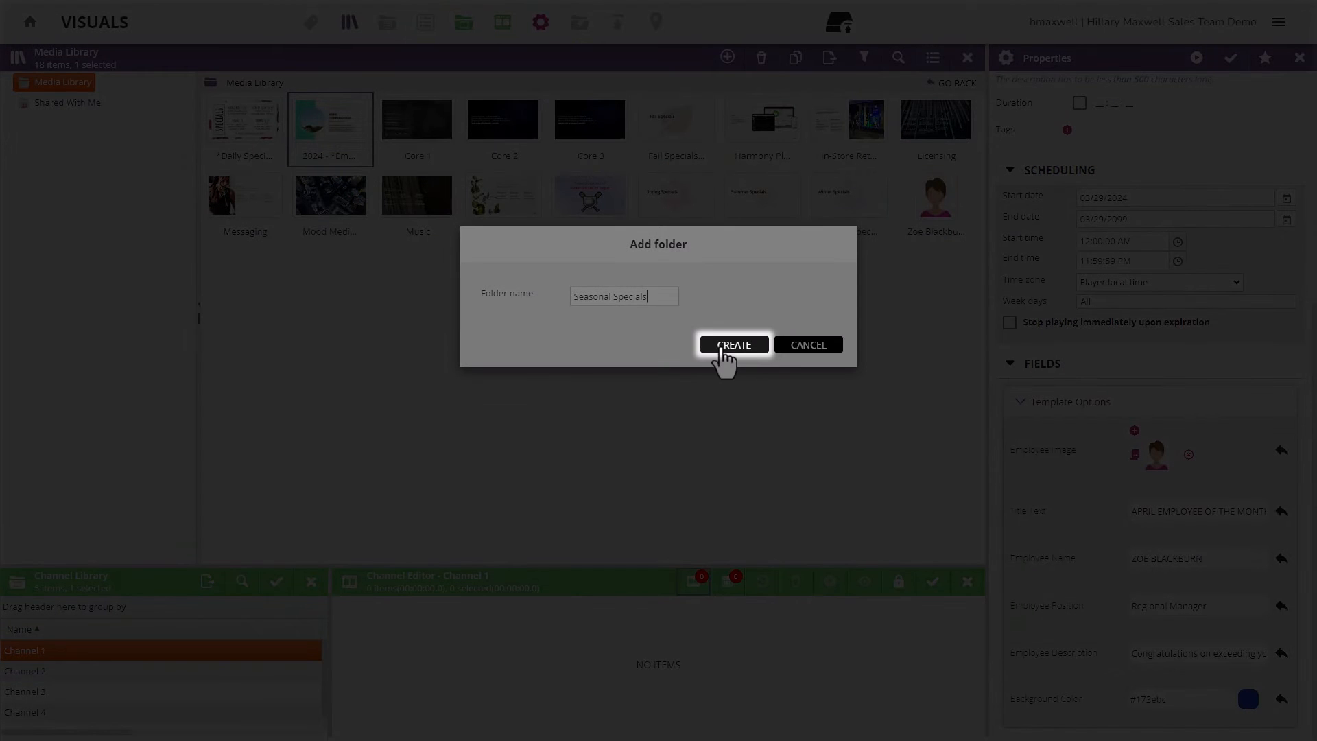
click(722, 347)
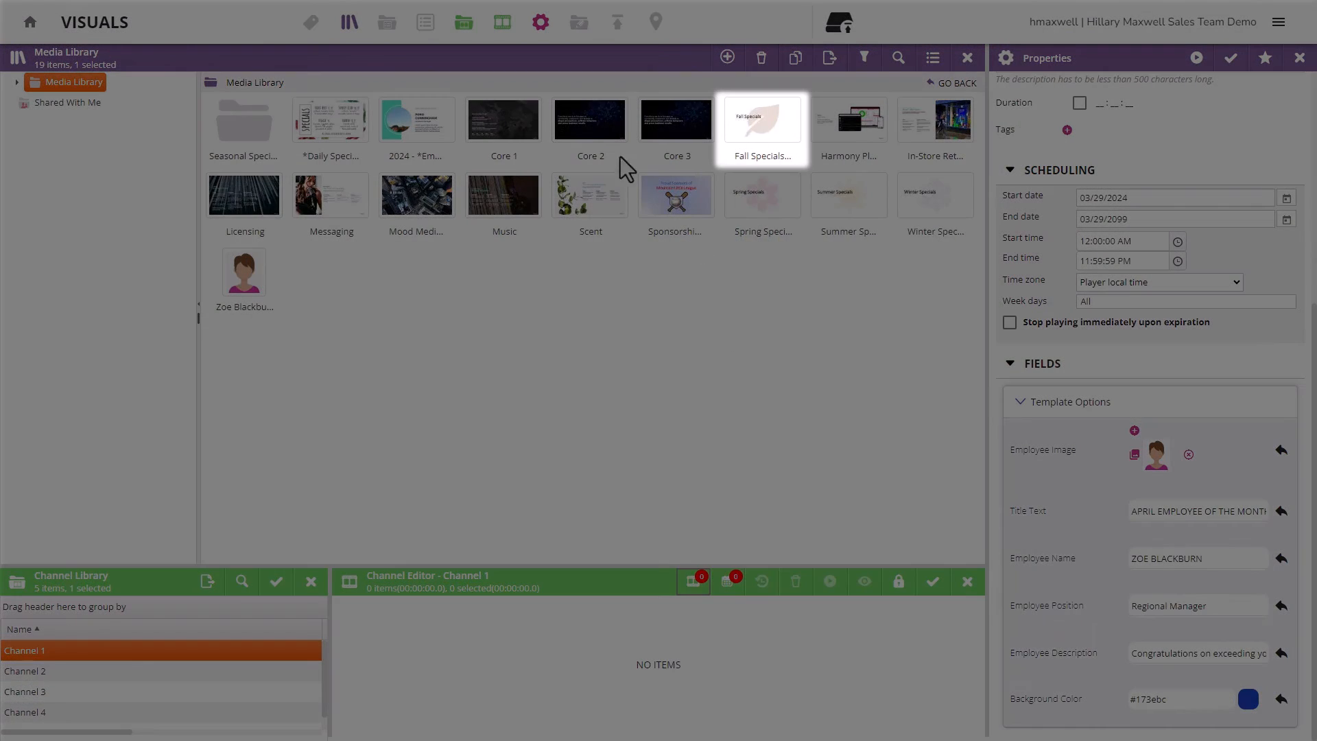
- Drag the Fall, Spring, Summer and Winter Specials images into Seasonal Specials, then open that folder
click(752, 133)
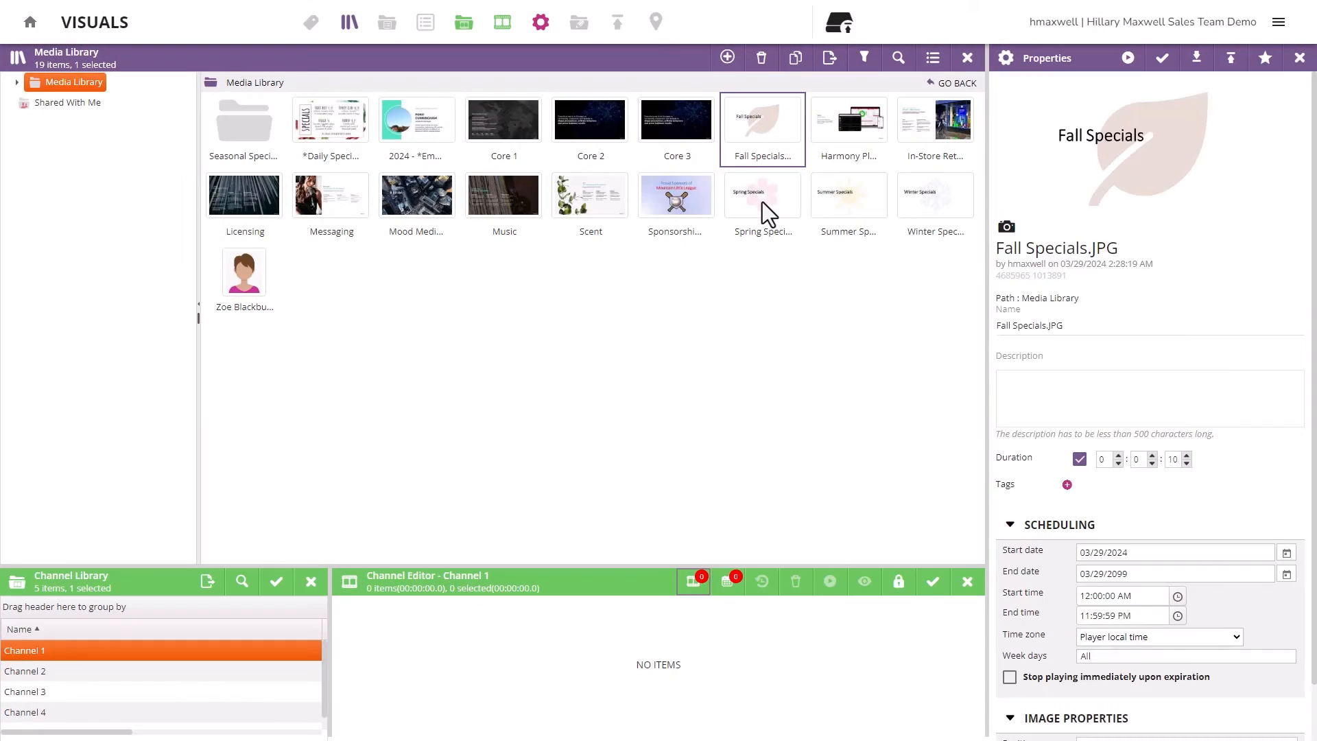
ctrl+click(762, 201)
ctrl+click(832, 205)
ctrl+click(918, 200)
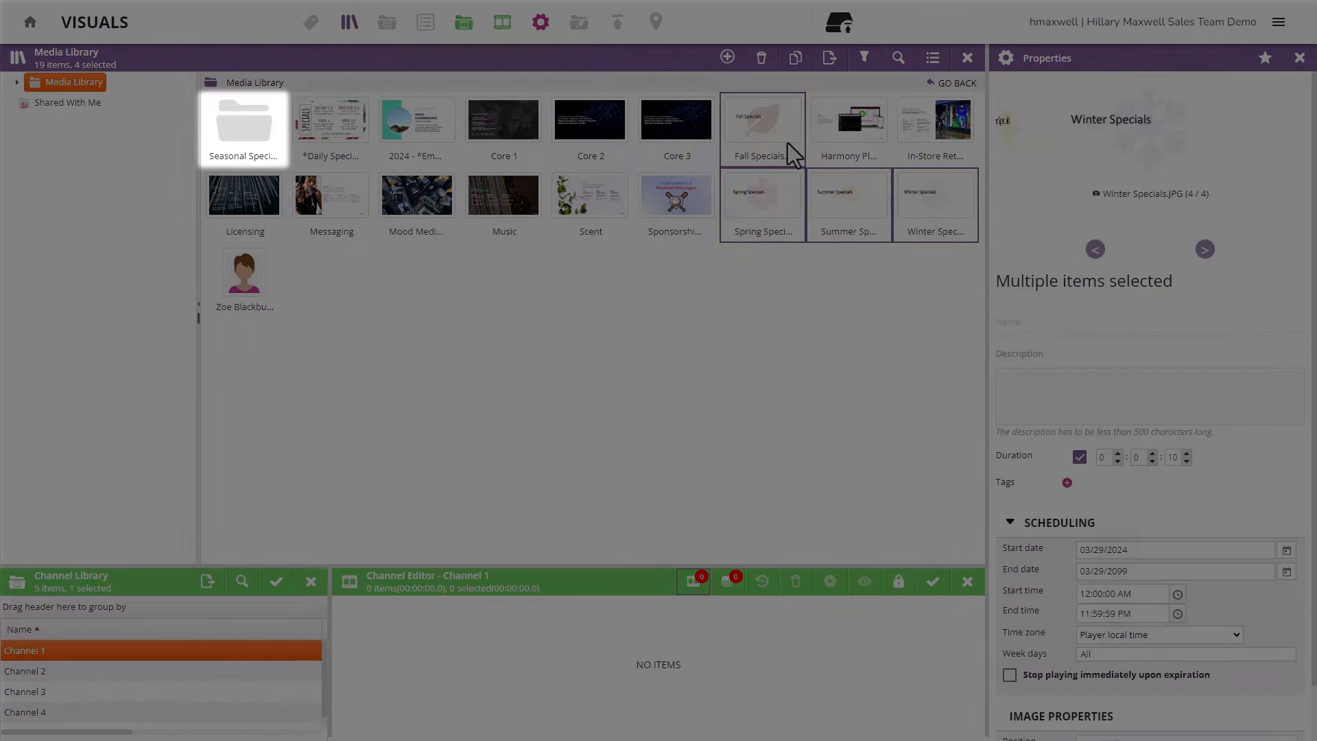
drag(764, 132, 249, 116)
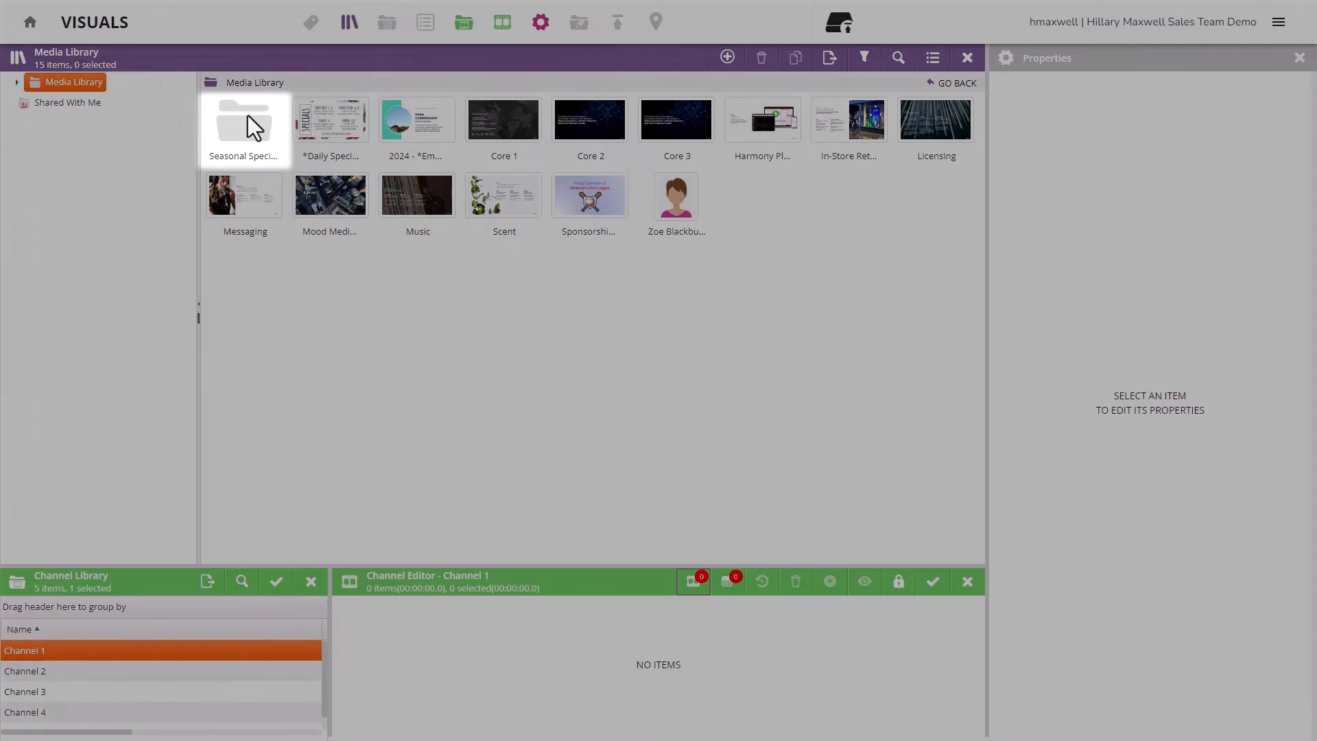
double_click(249, 122)
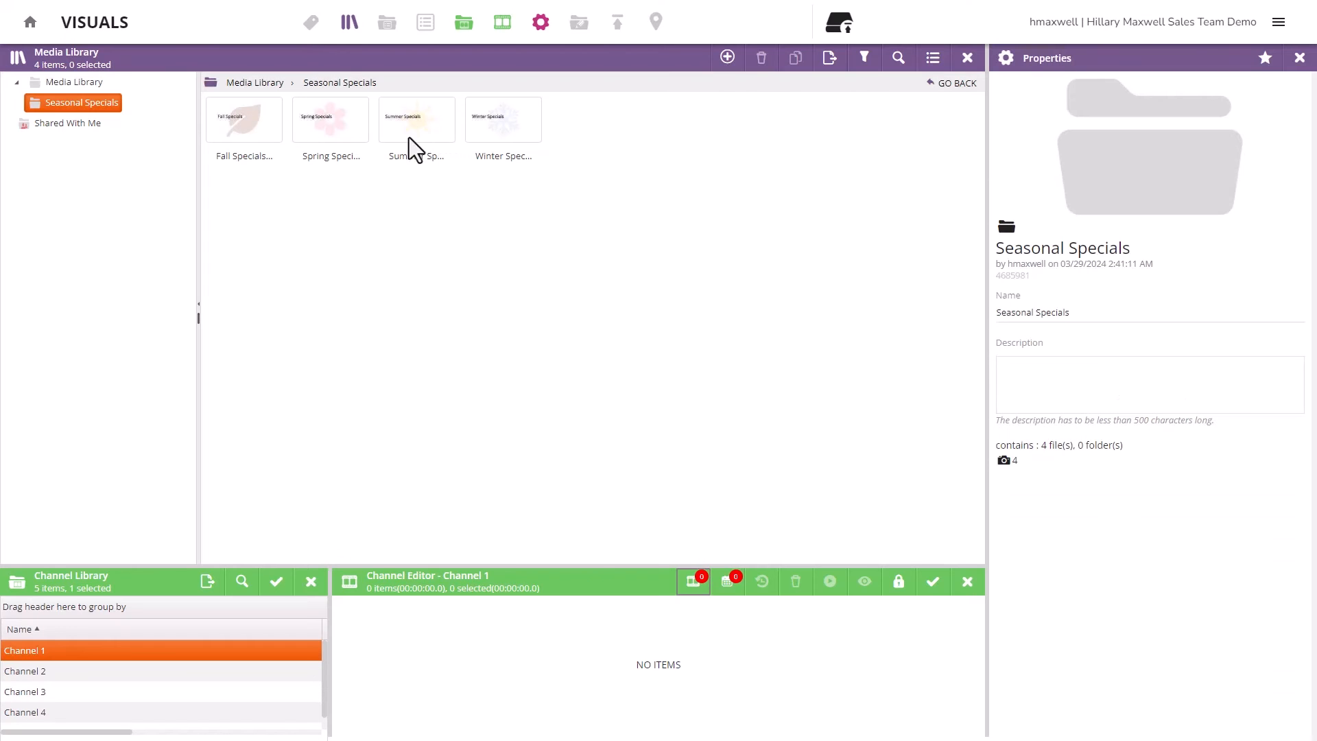
- Create a 'Fall Specials' subfolder in Seasonal Specials and move the Fall Specials image into it
click(727, 57)
click(750, 125)
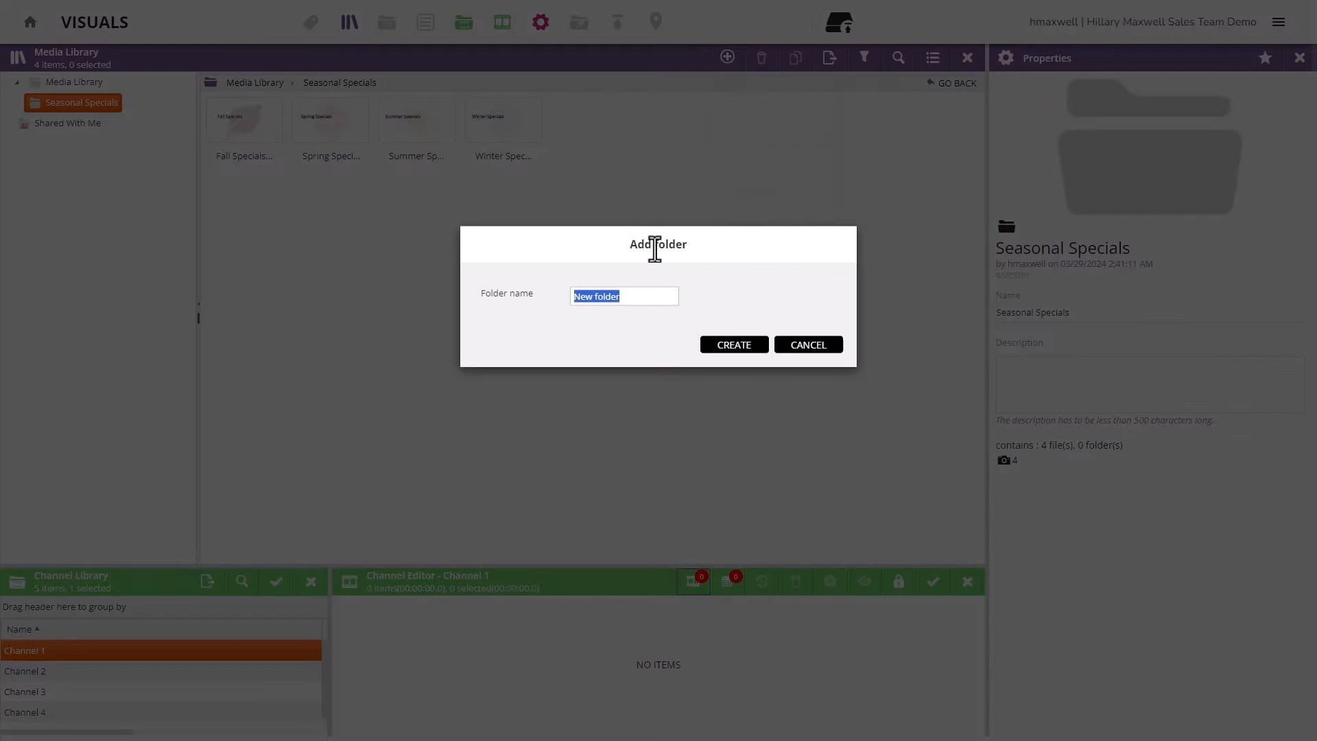
text(Fall Specials)
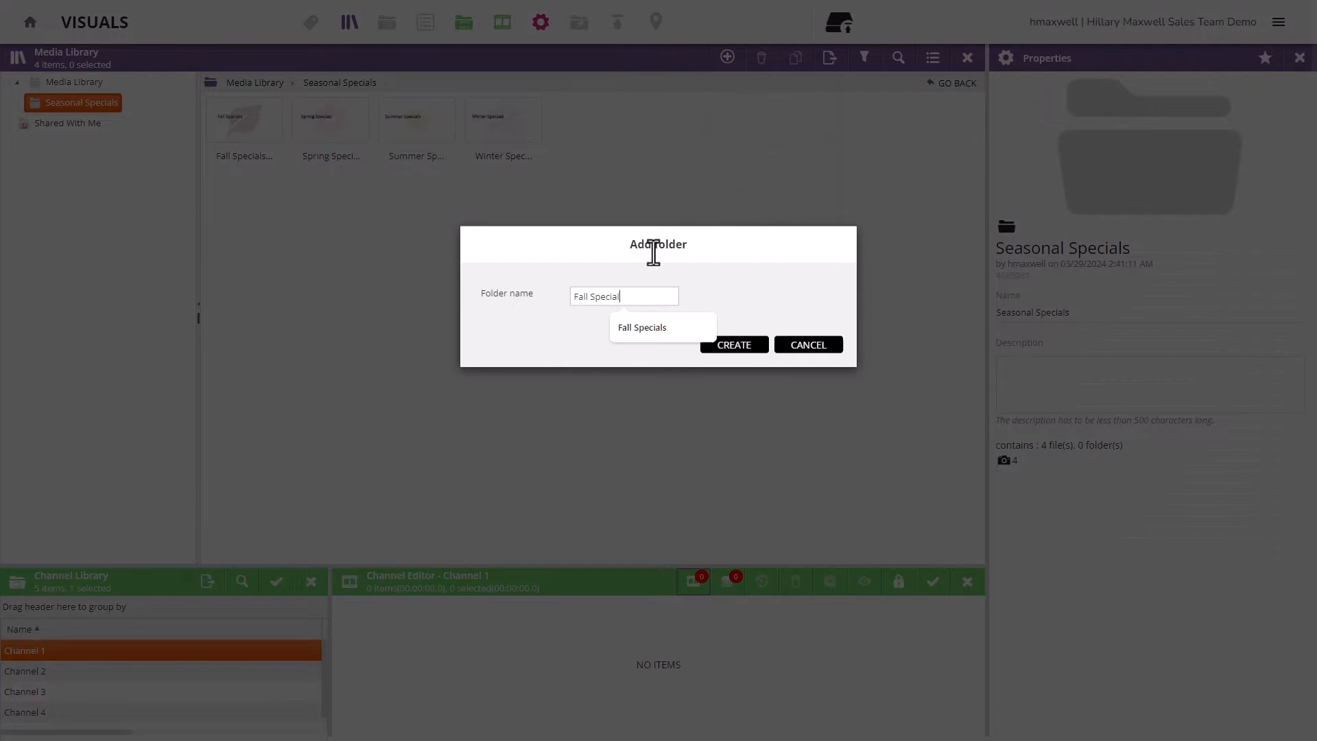
click(725, 349)
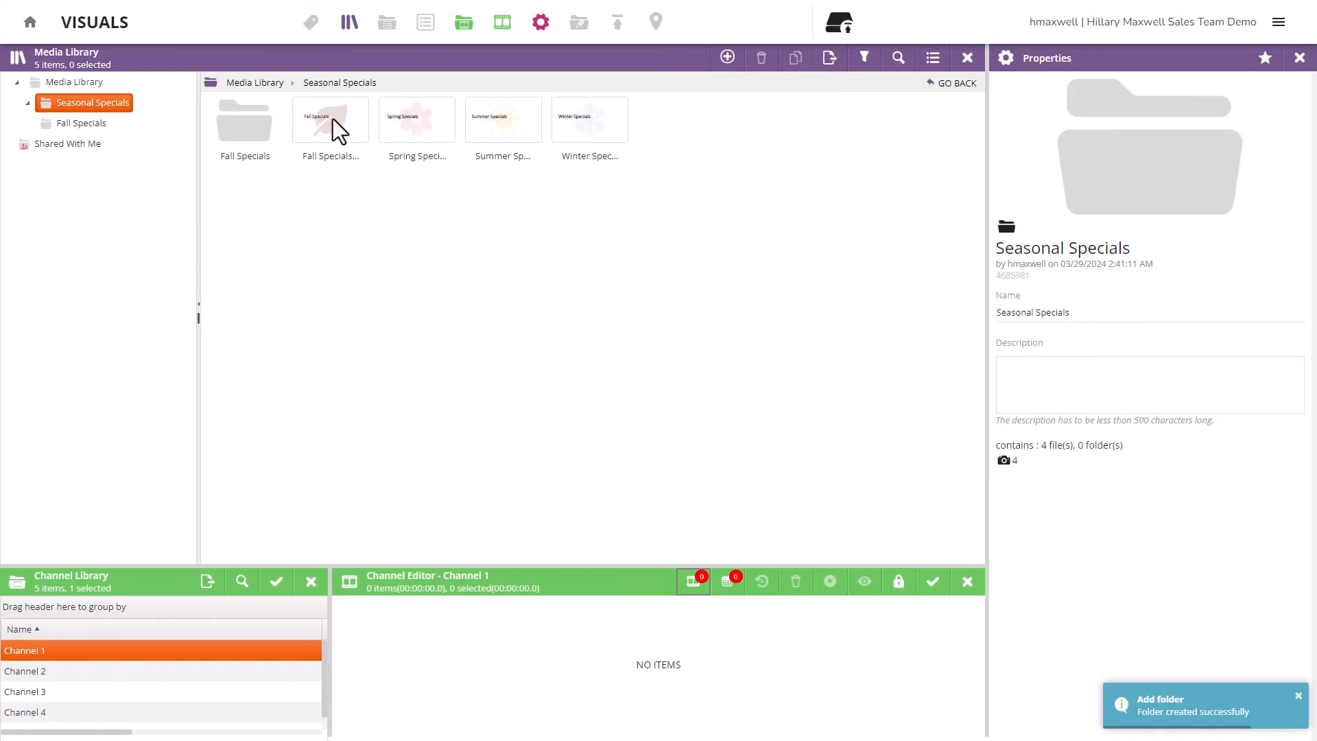
drag(332, 118, 248, 116)
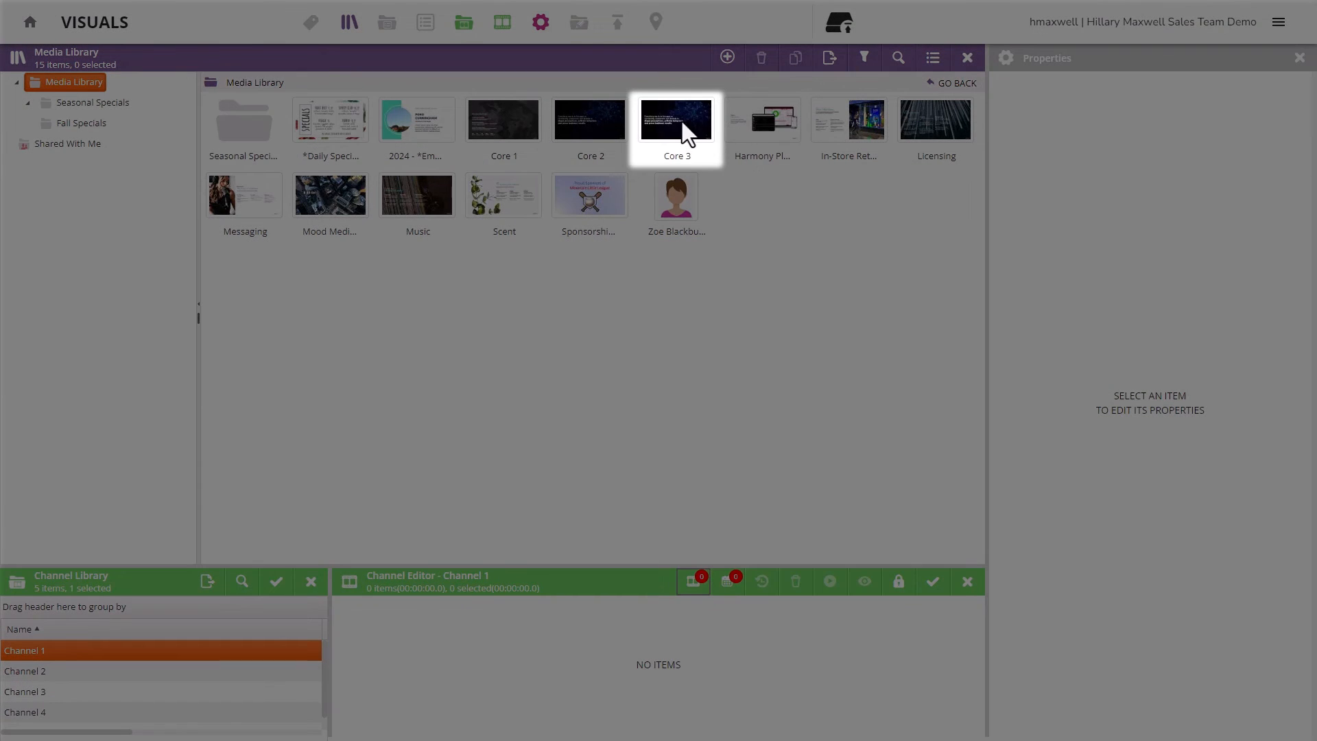
- Delete the Core 3 item with confirmation, leaving 14 items, then select Core 1
click(685, 130)
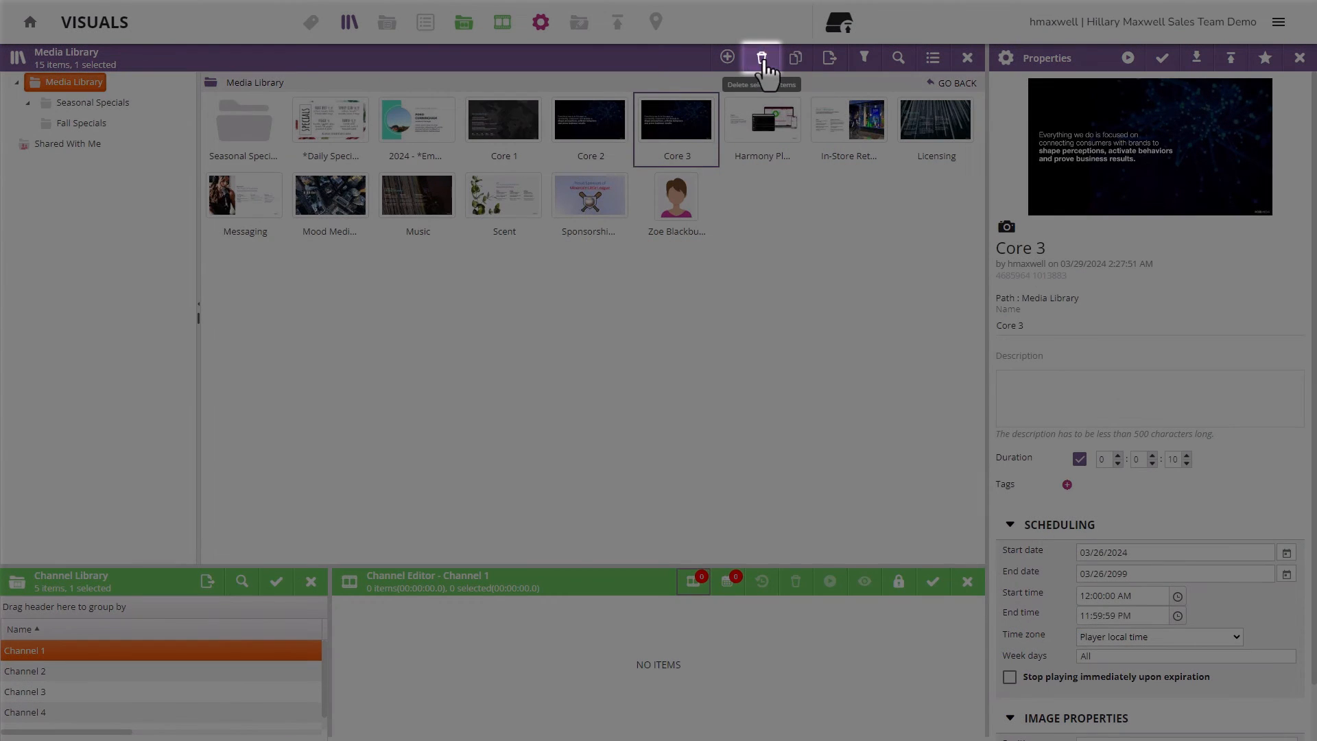
click(763, 60)
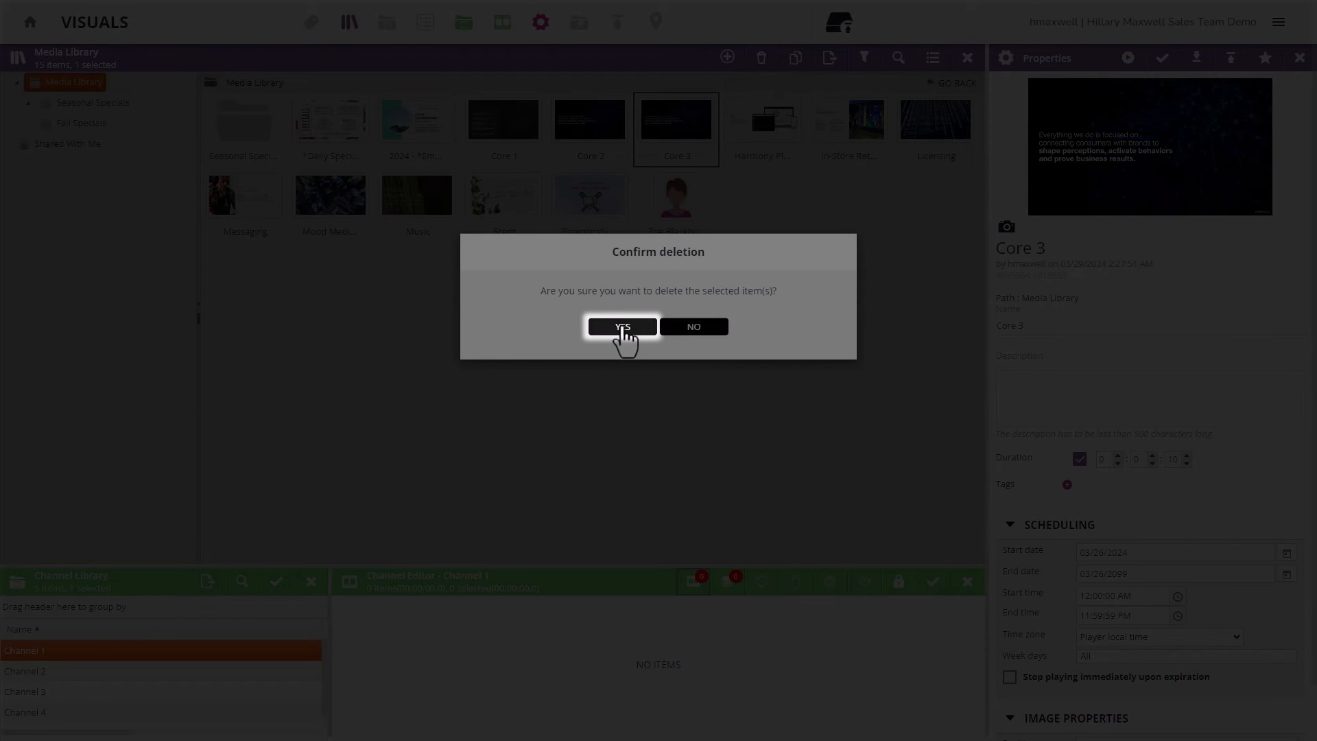
click(623, 328)
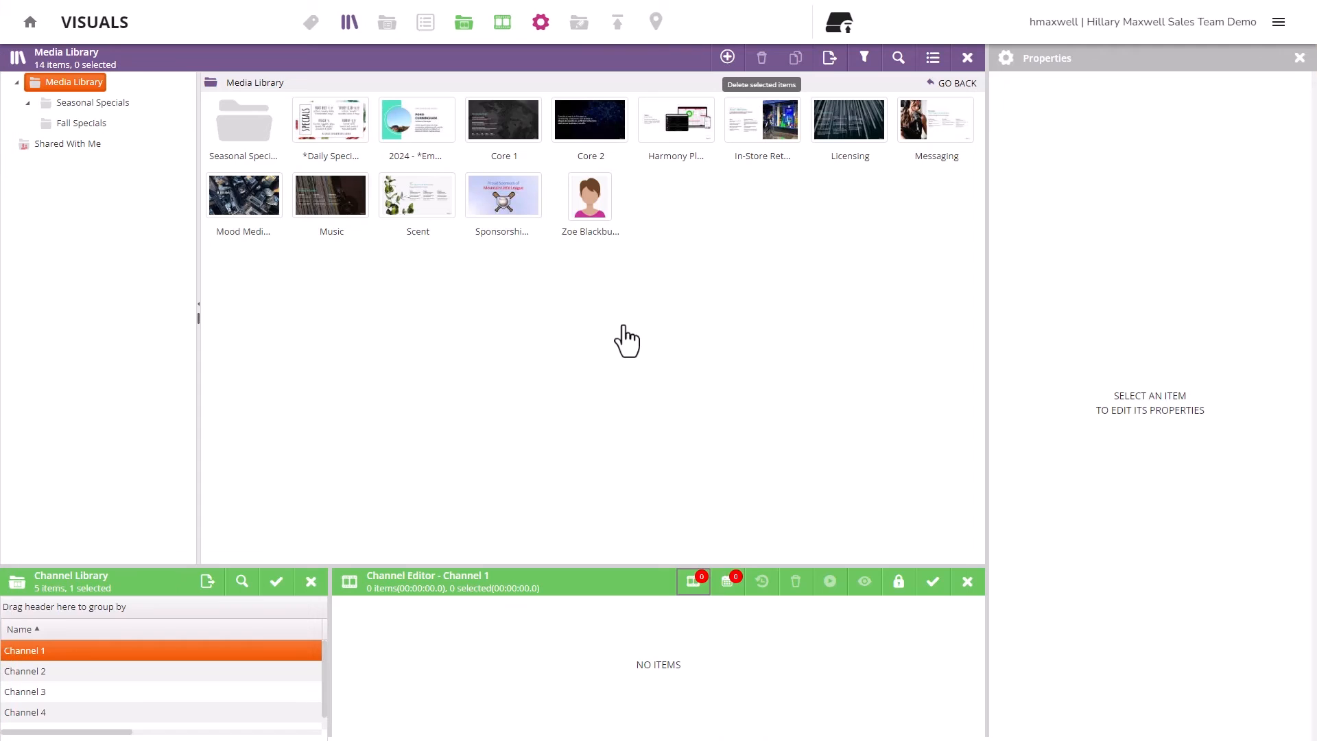
click(503, 118)
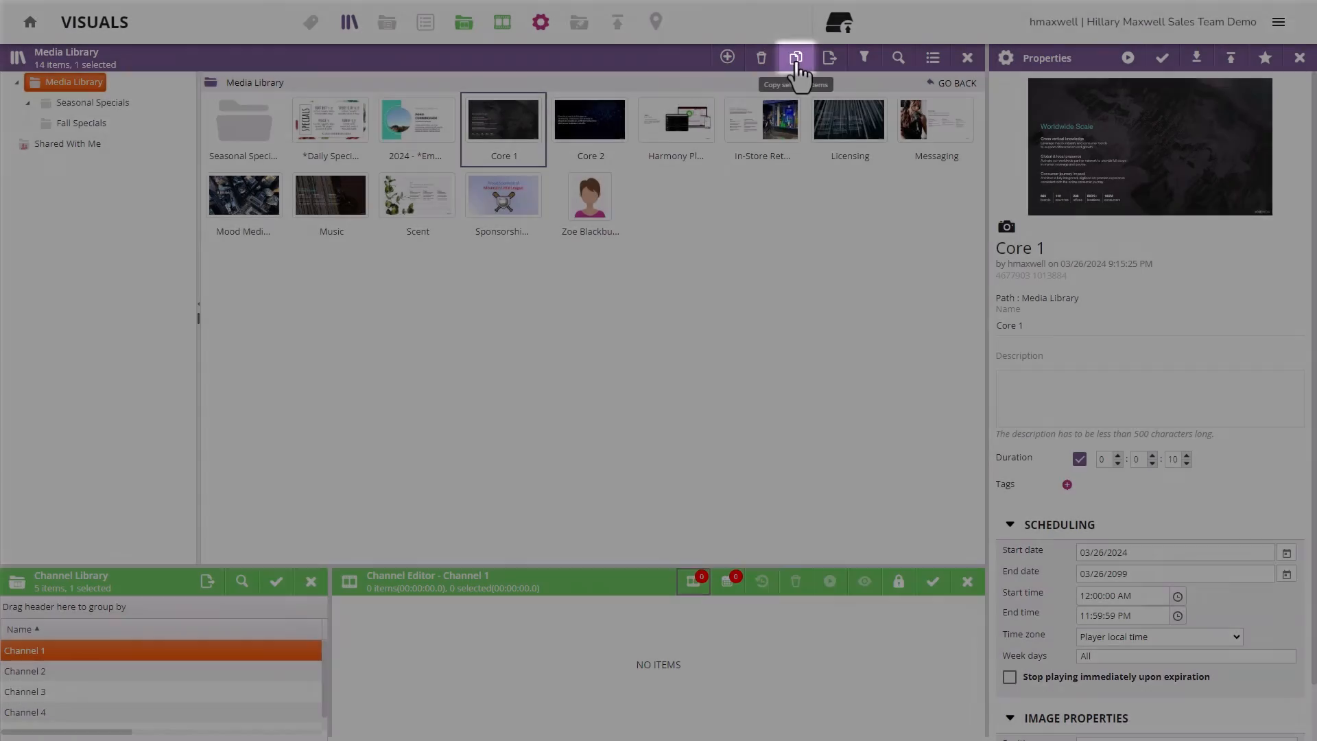
- Copy Core 1 to create Core 1_copy and dismiss the completed-copy message
click(795, 66)
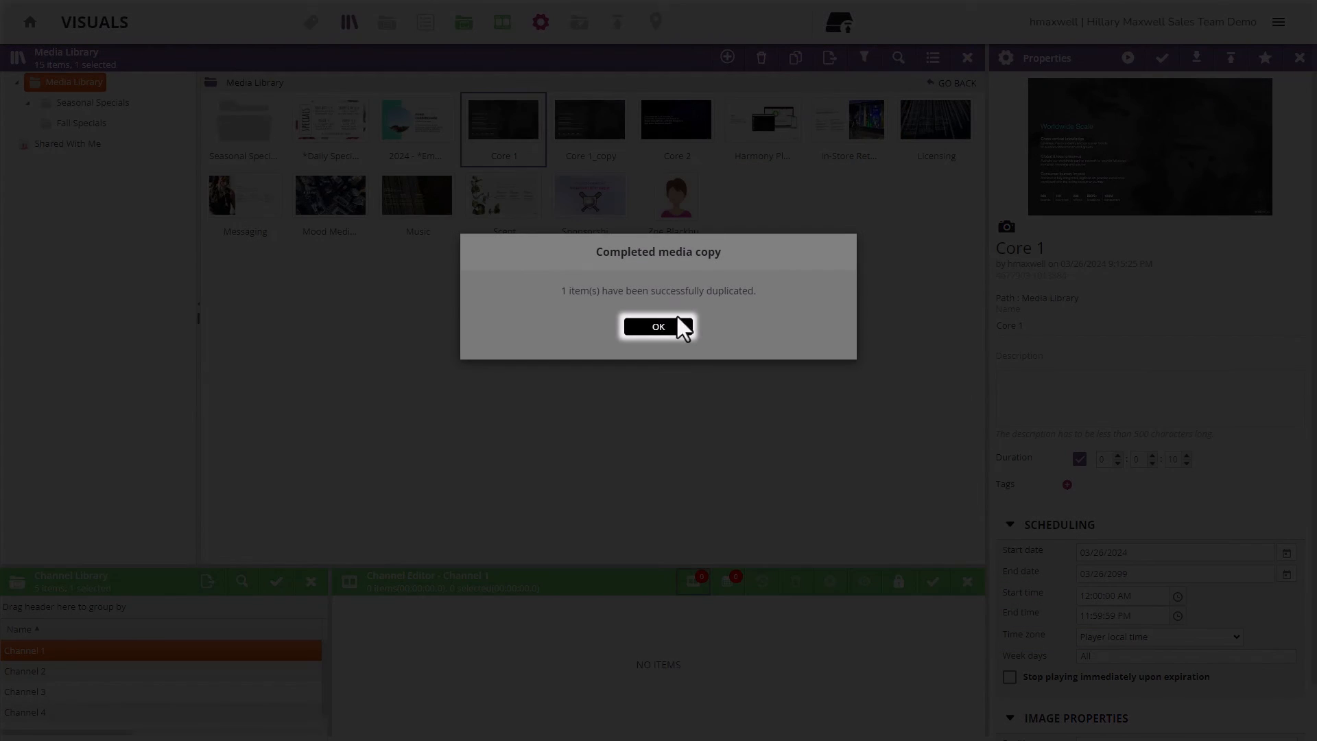
click(678, 319)
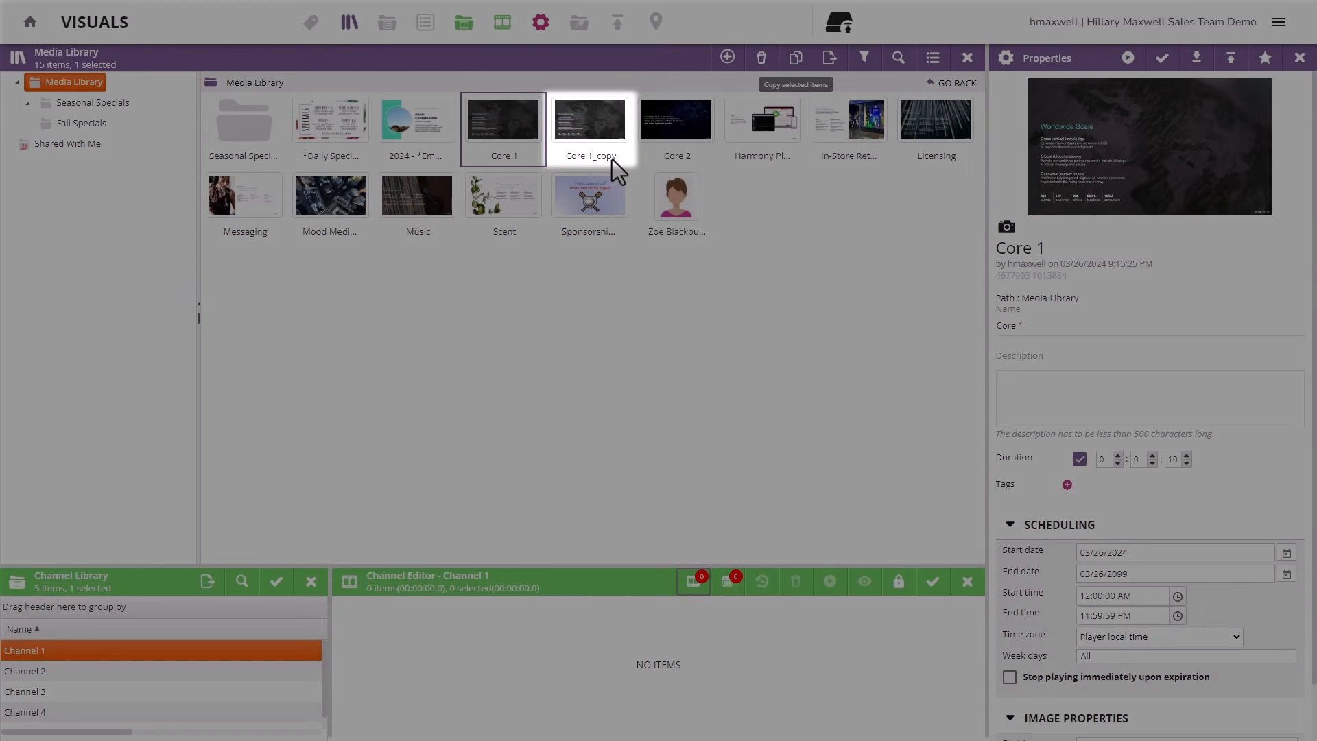
mouse_move(616, 168)
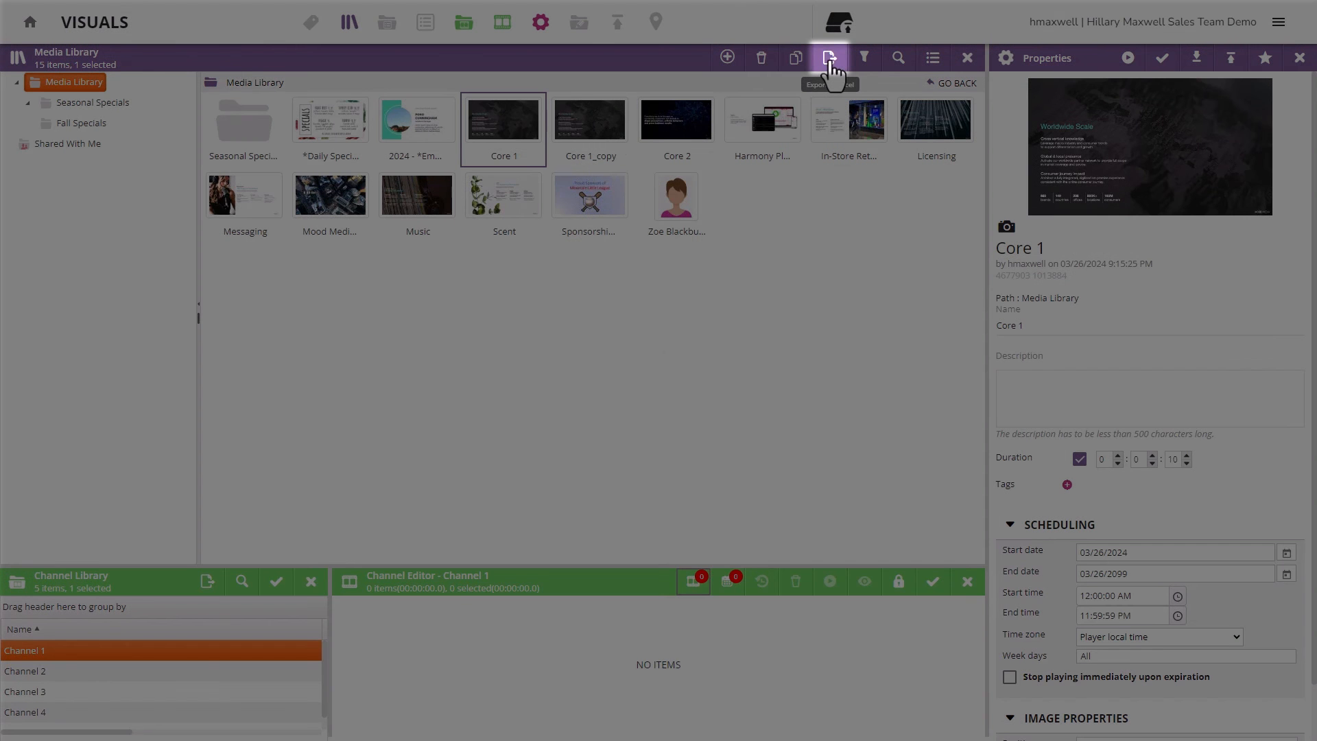
- Export the Media Library item list to Excel and show the sort and filter options
click(831, 66)
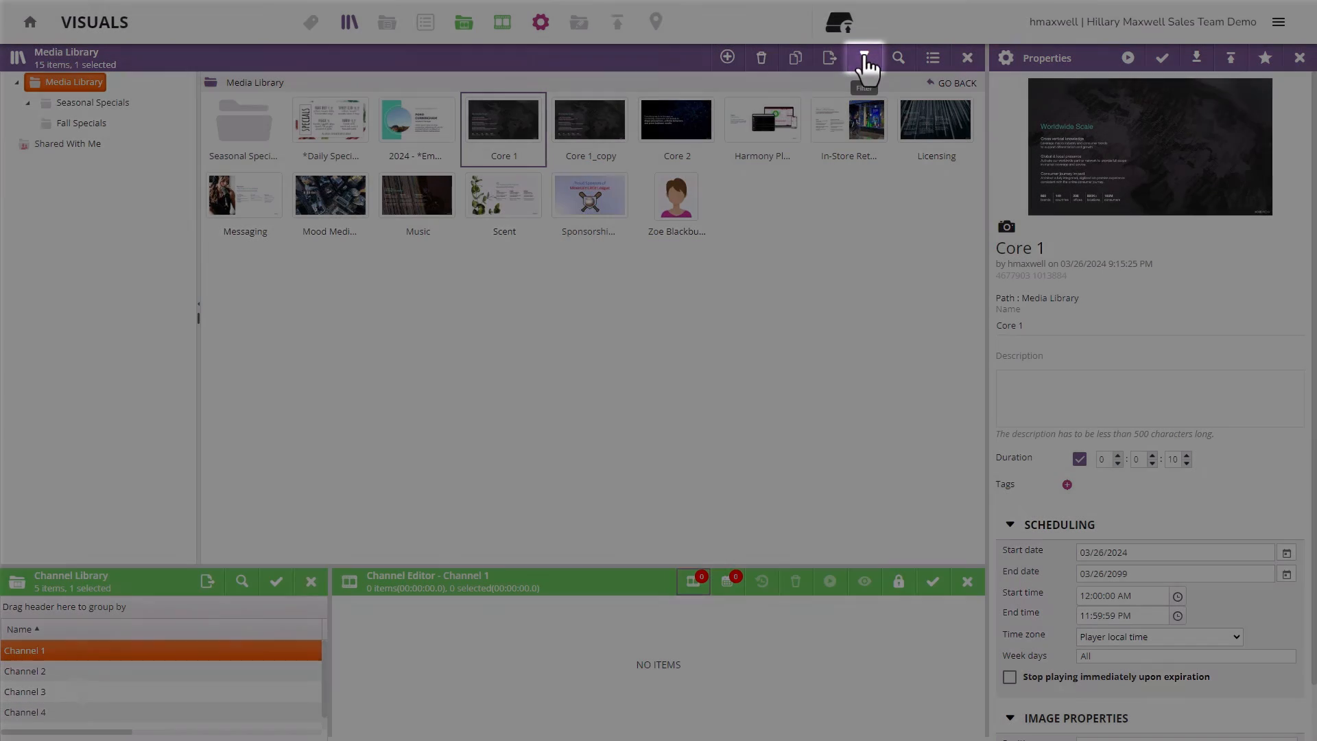
click(866, 67)
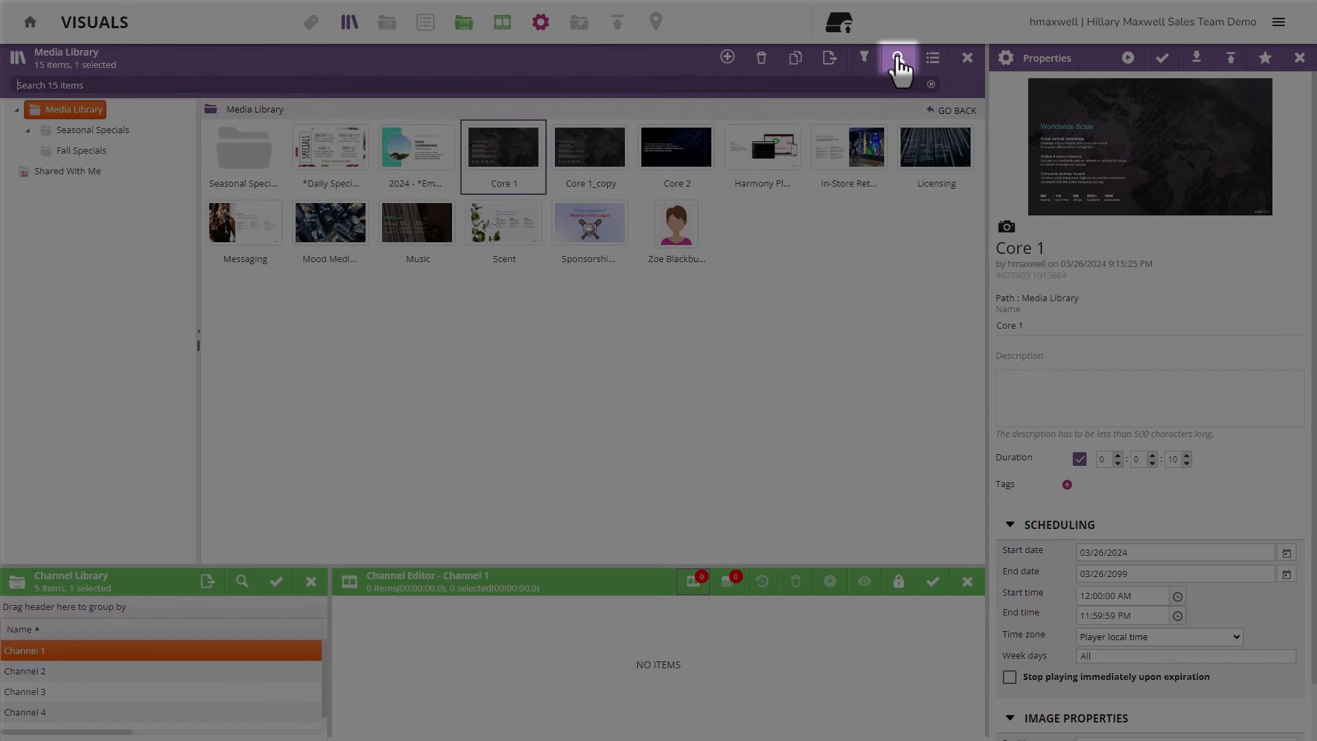
click(897, 61)
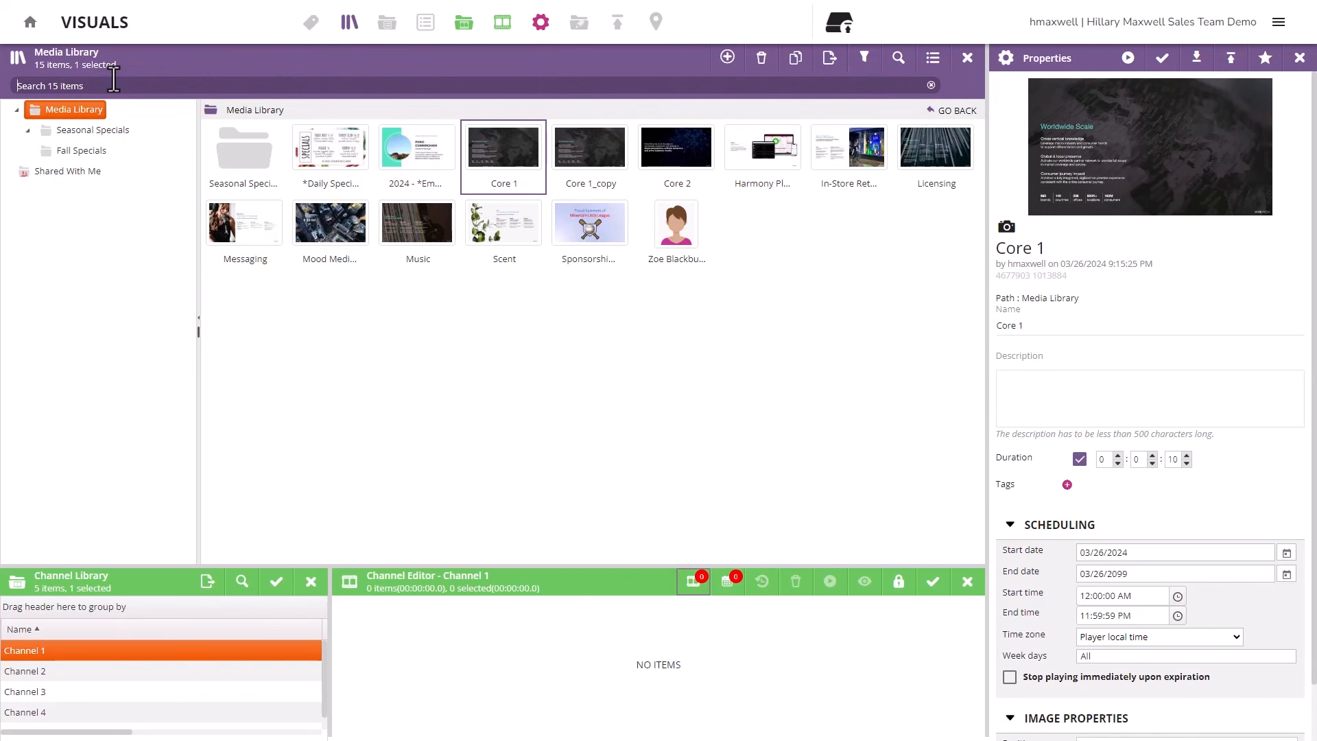
text(spring)
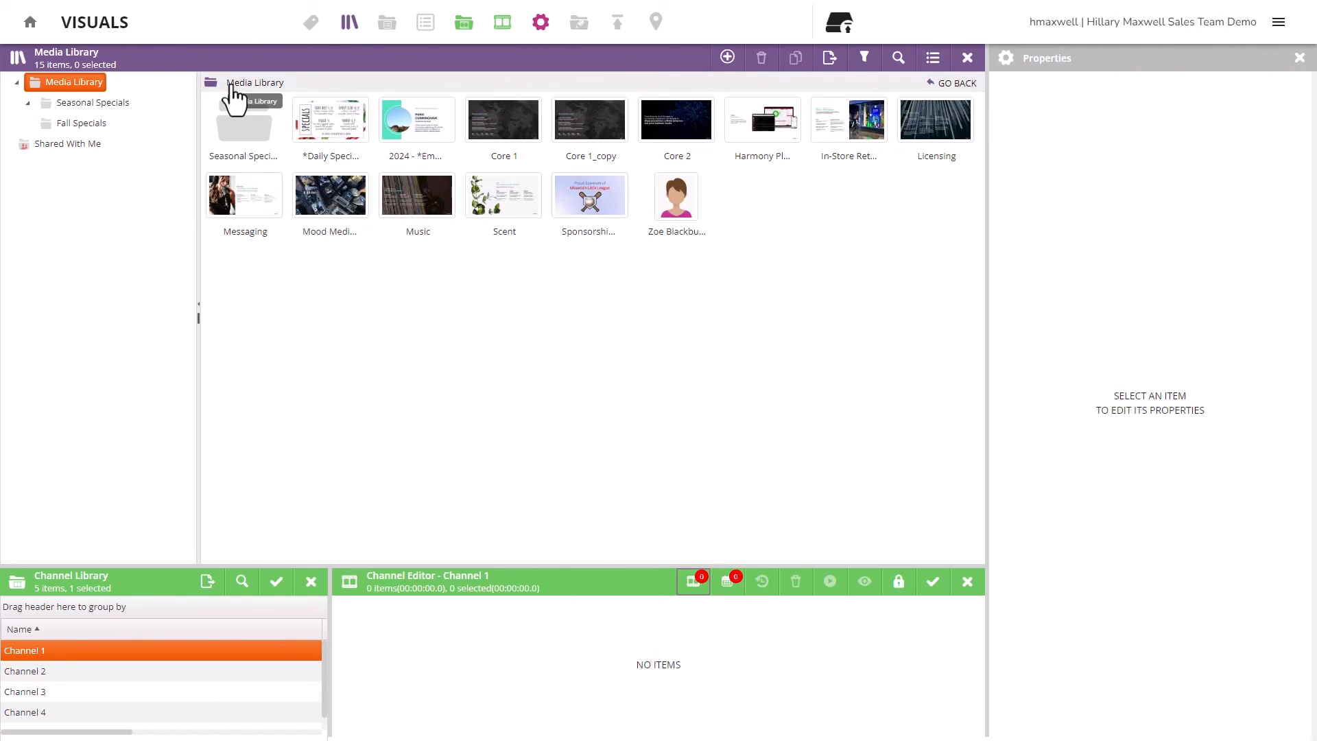
click(935, 60)
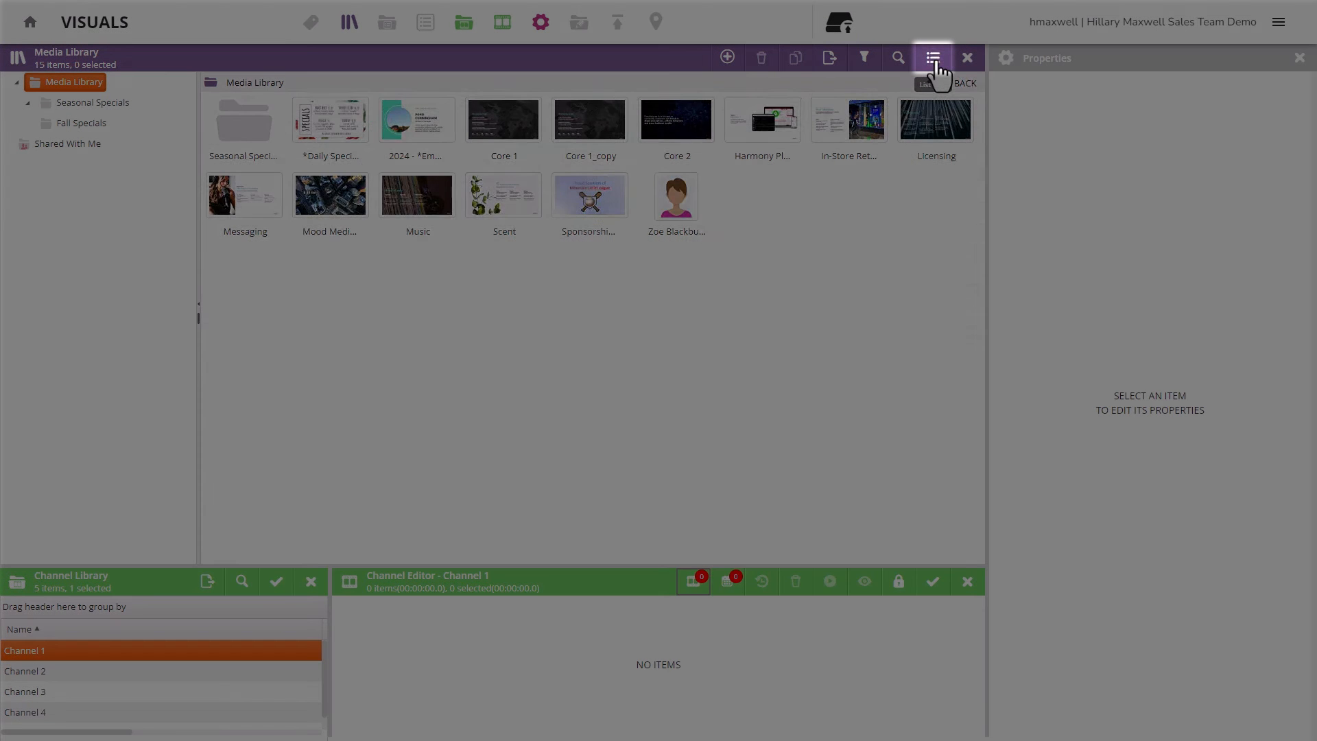
click(936, 62)
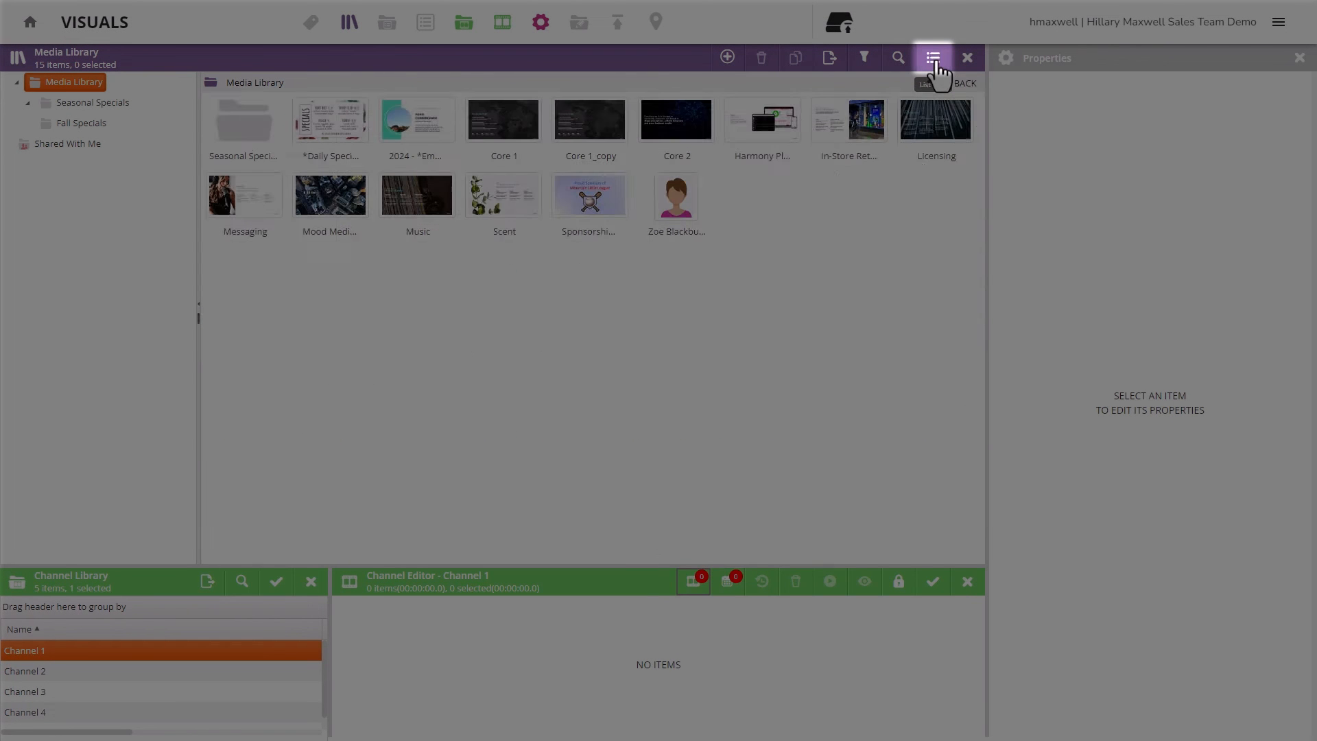